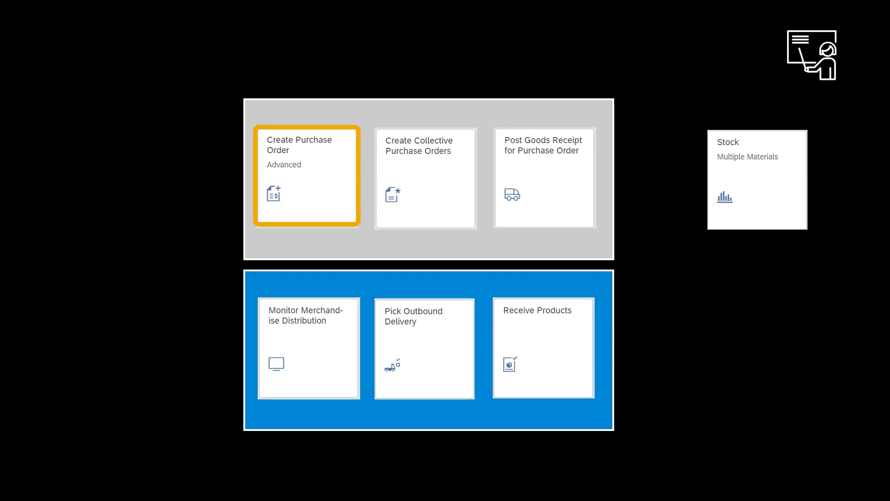
Step: Start a purchase order from supplying plant R101 with purchasing org R100, group R10, company code R100
left_click(261, 250)
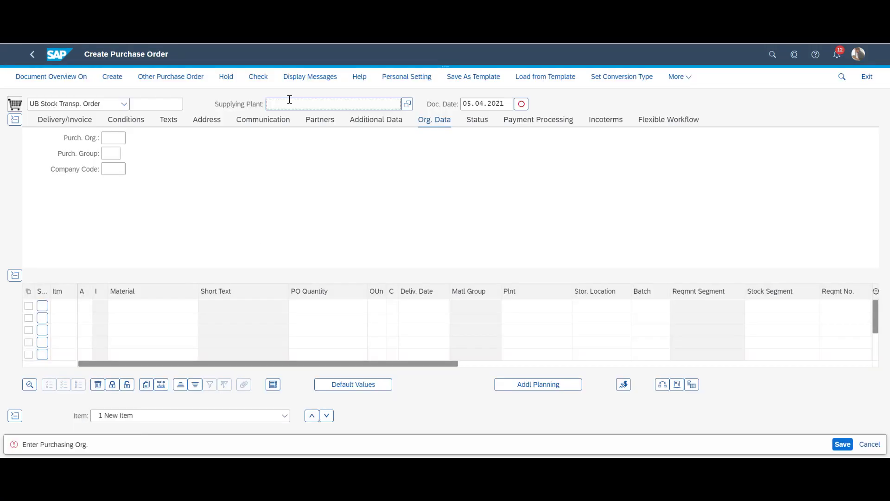
type("R101")
left_click(112, 137)
type("R100")
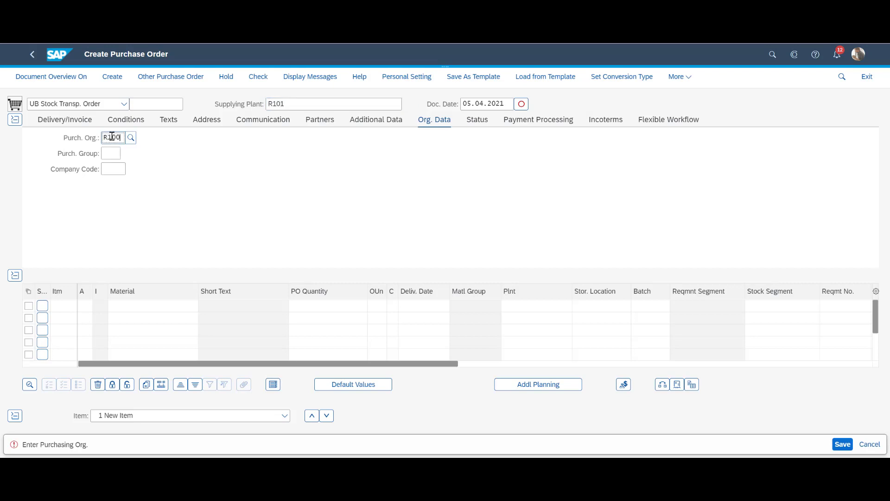
key("Tab")
type("R10")
key("Tab")
type("R")
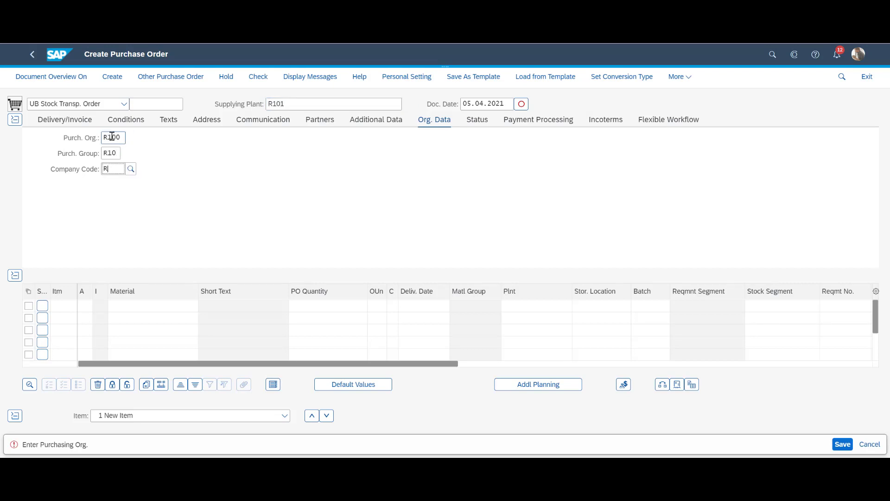
type("100")
Step: Add item MR-MD-CD-ART1, quantity 25, delivery date 05.05.2021, for receiving store R112
left_click(151, 305)
type("MR-")
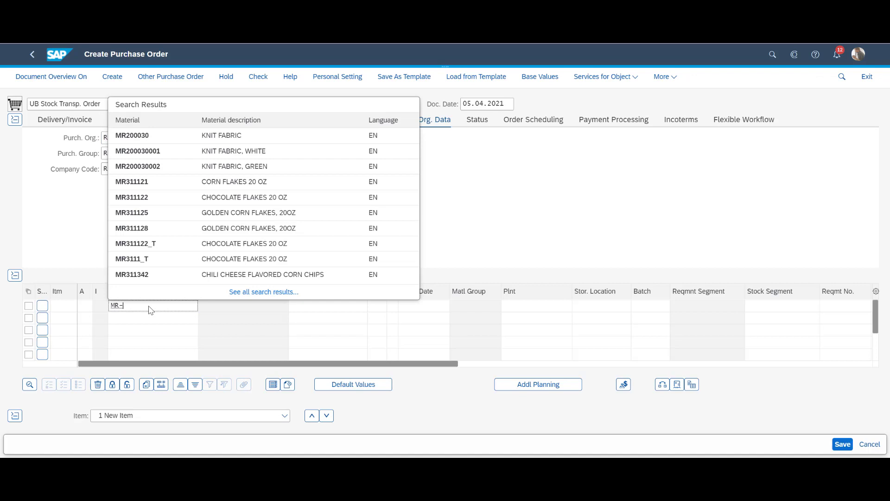
type("MD-")
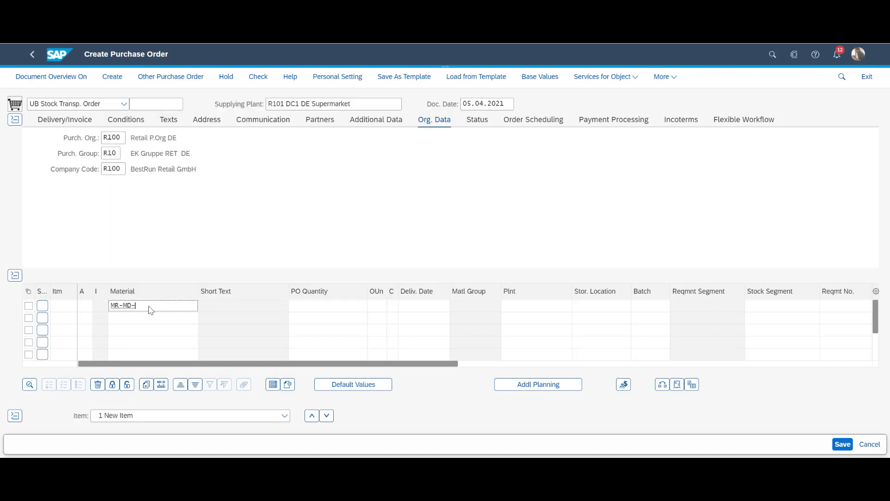
type("CD-ART1")
key("Tab")
type("25")
key("Tab")
type("0")
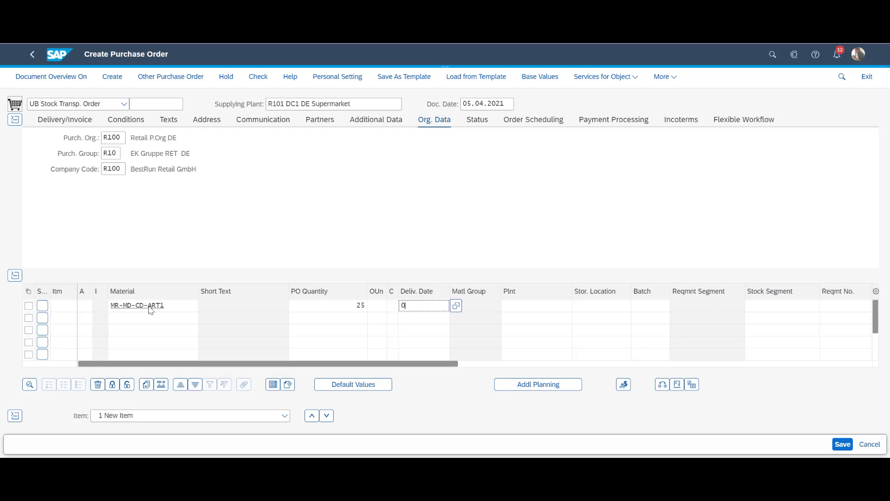
type("5.05.2021")
key("Tab")
type("R")
type("110")
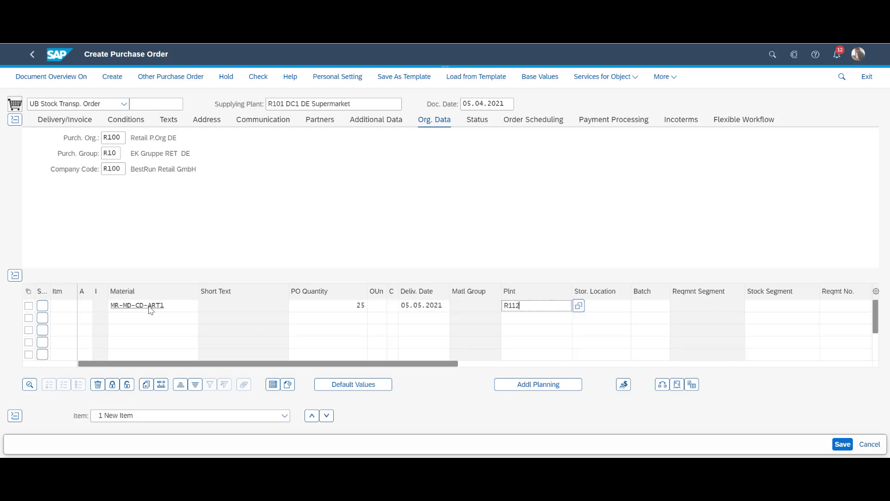
key("Return")
Step: Save the first order and enter header R101, R100, R10, R100 for a new one
left_click(842, 444)
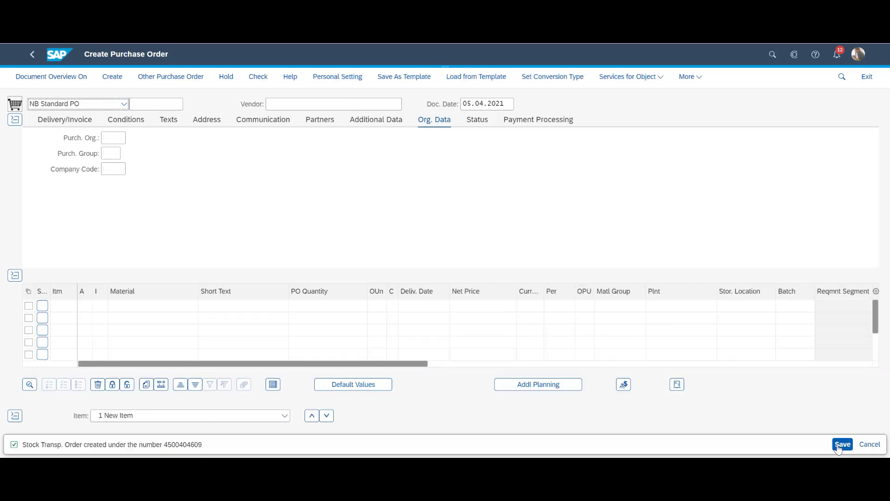
type("R101")
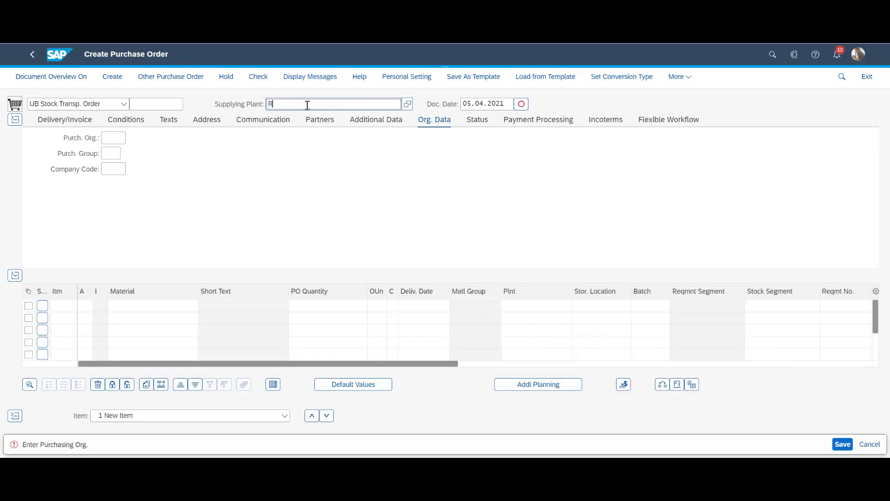
key("Tab")
type("R100")
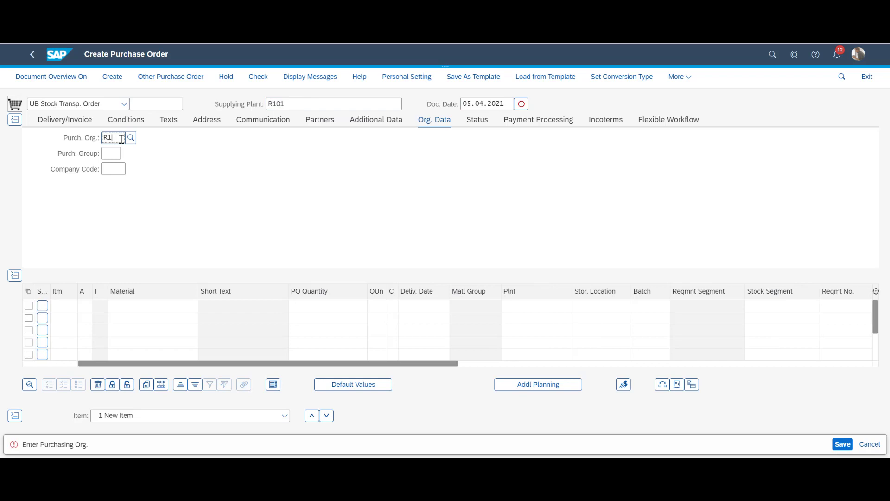
key("Tab")
type("R10")
key("Tab")
type("R100")
key("Return")
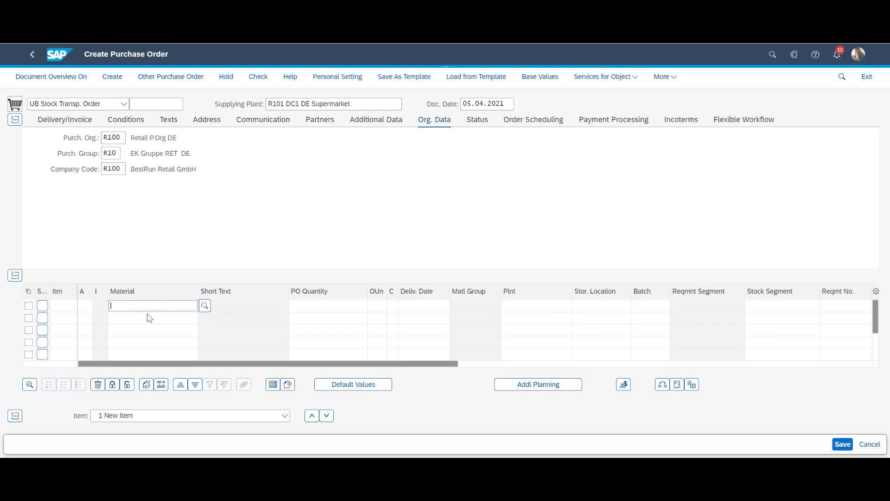
Step: Add item MR-MD-CD-ART1, quantity 25, delivery date 05.05.2021, for receiving store R113
type("MR-MD-CD-ART1")
key("Tab")
type("25")
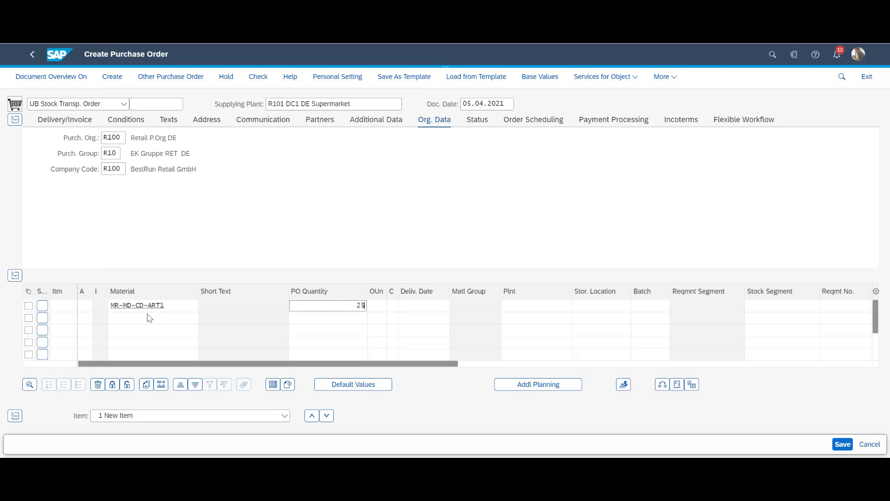
key("Tab")
key("Tab")
key("Tab")
type("0")
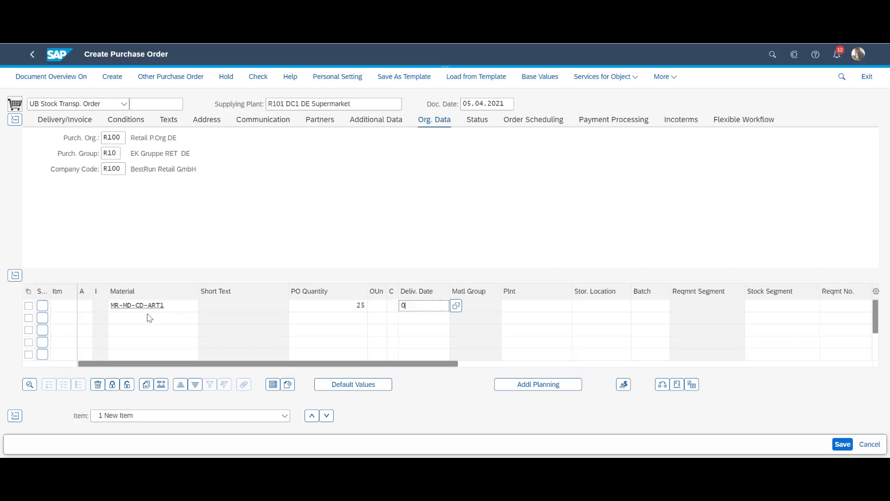
type("5.05.2021")
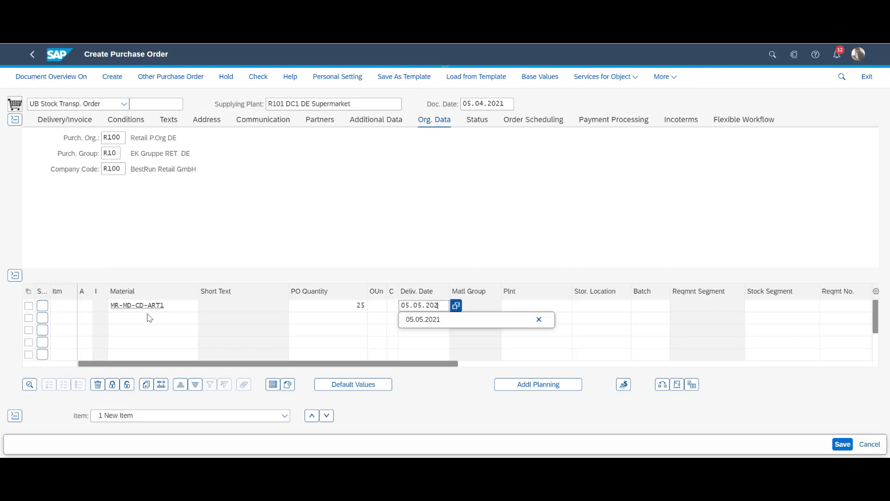
key("Tab")
type("R11")
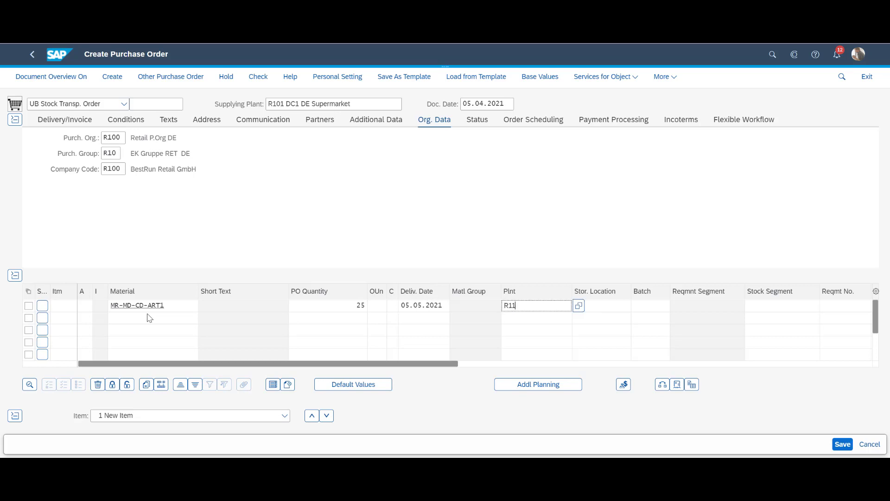
type("3")
key("Return")
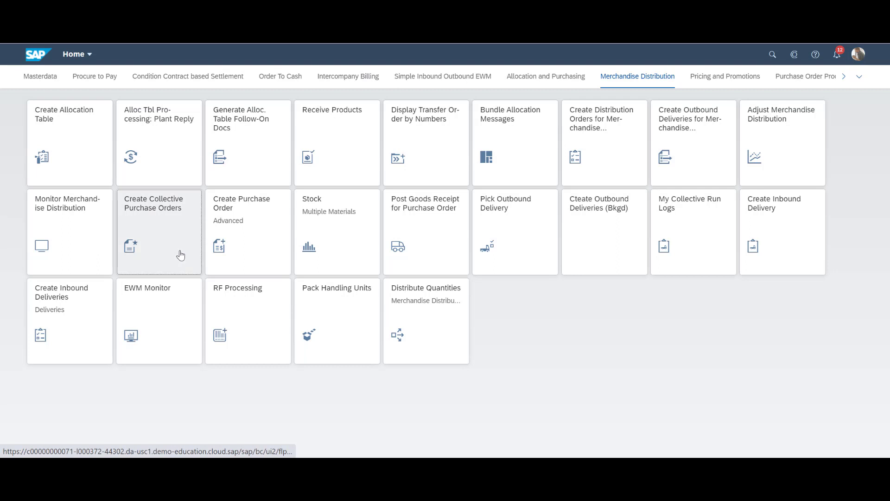
Step: Build the collective PO worklist for period 02.05.2021–06.05.2021 with a 1-day interval
left_click(179, 252)
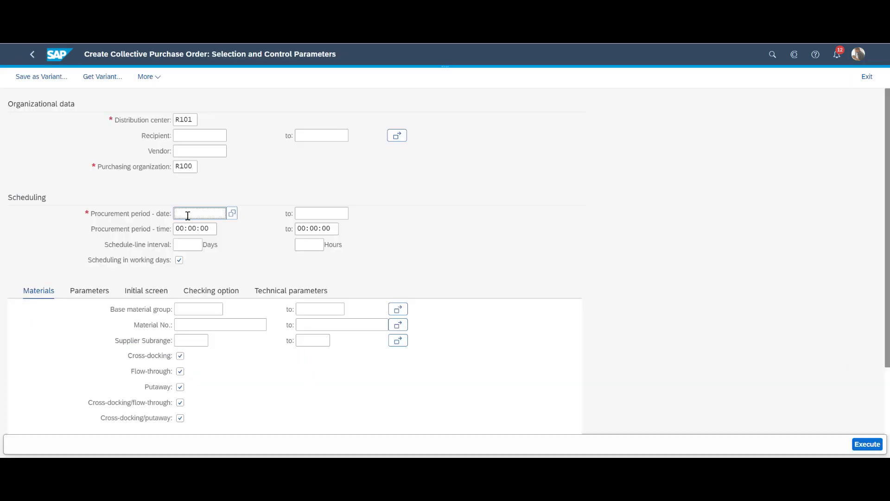
type("02.05.2021")
key("Tab")
type("06")
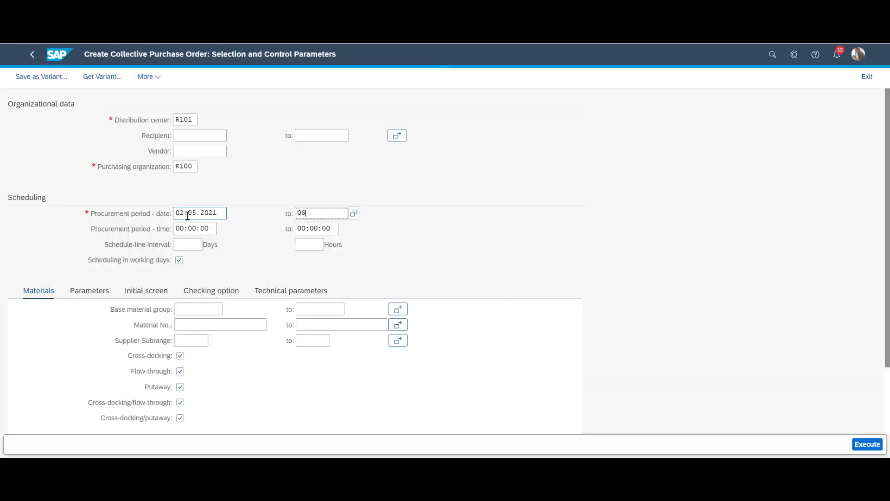
type(".05.2021")
key("Tab")
left_click(196, 244)
type("1")
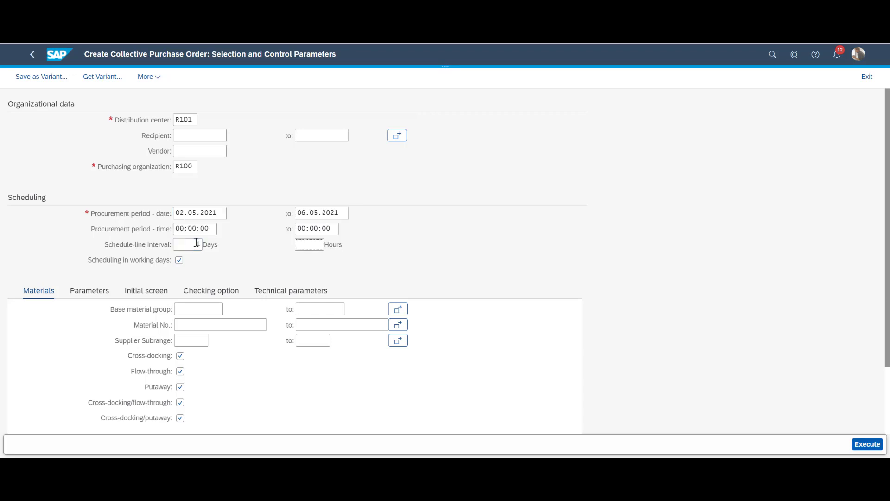
left_click(868, 444)
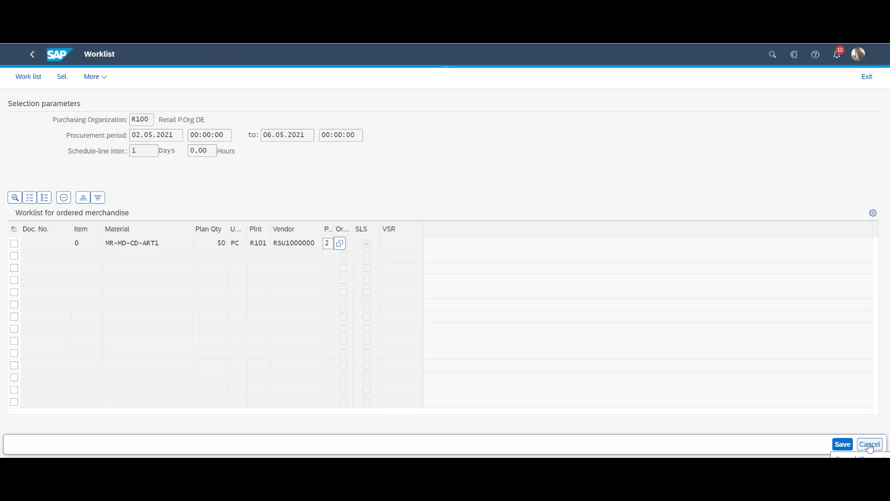
Step: Review the MR-MD-CD-ART1 row details and generate the 50-piece collective purchase order
left_click(14, 243)
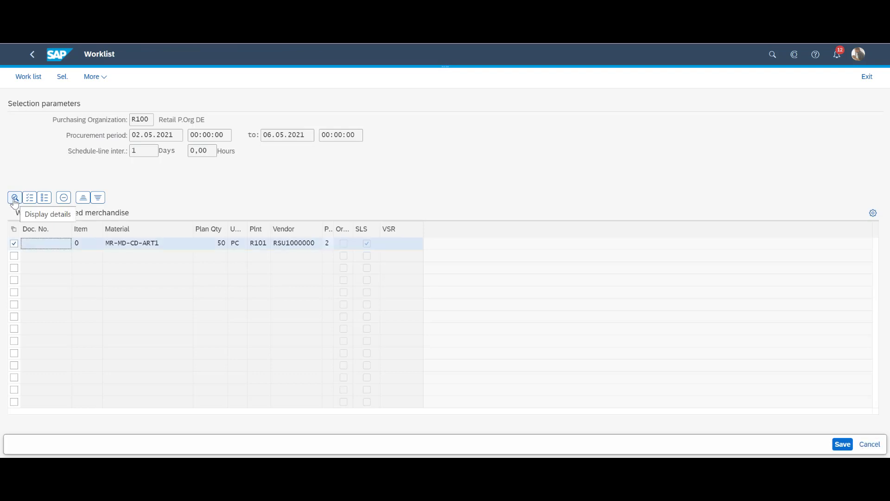
left_click(15, 198)
scroll(241, 266, "down", 2)
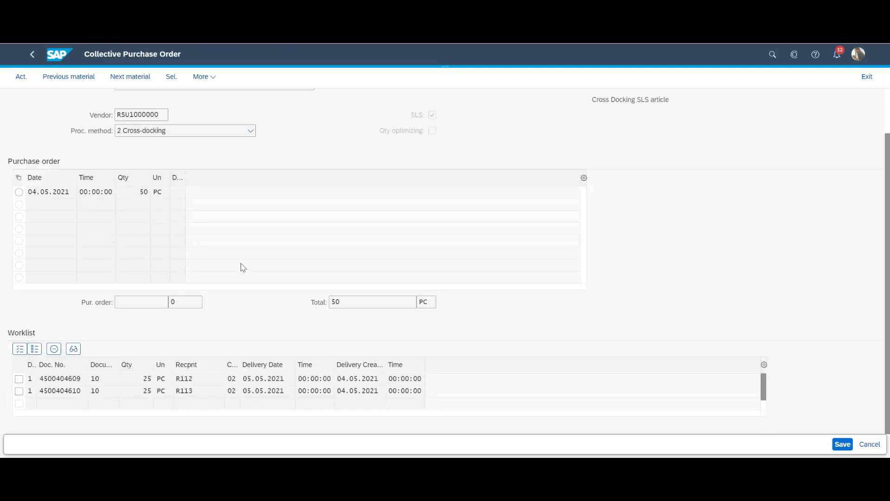
left_click(32, 54)
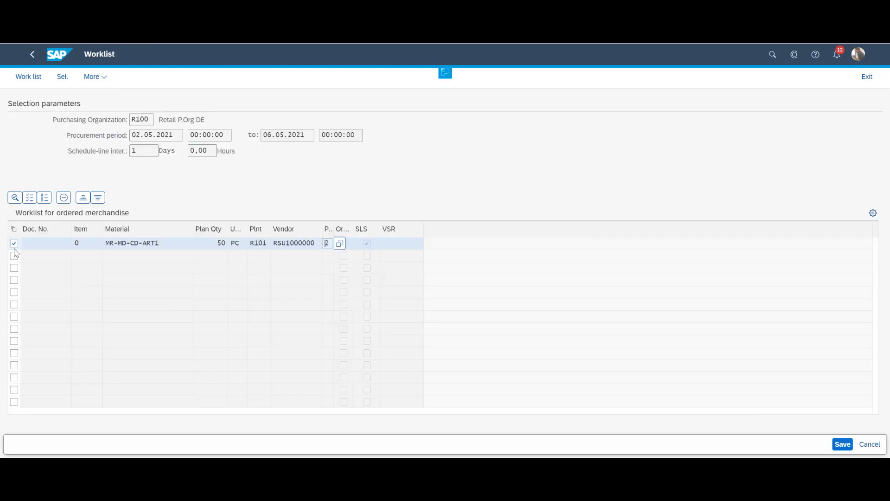
left_click(25, 78)
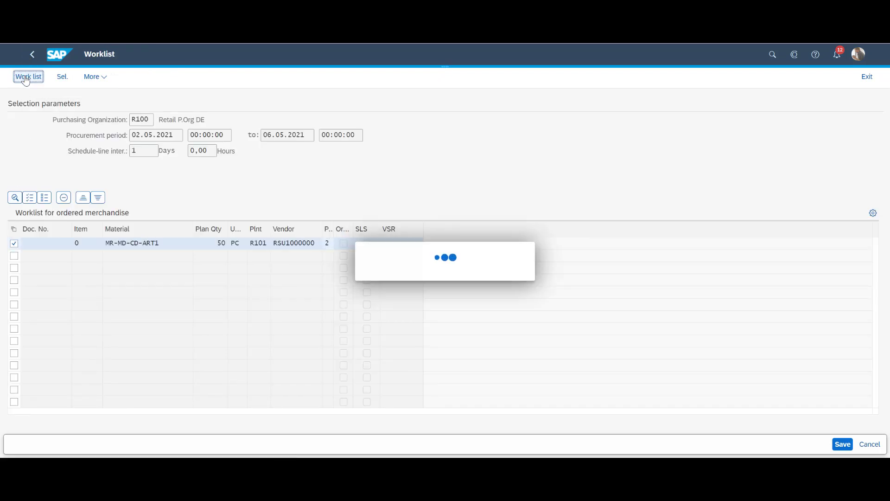
left_click(89, 78)
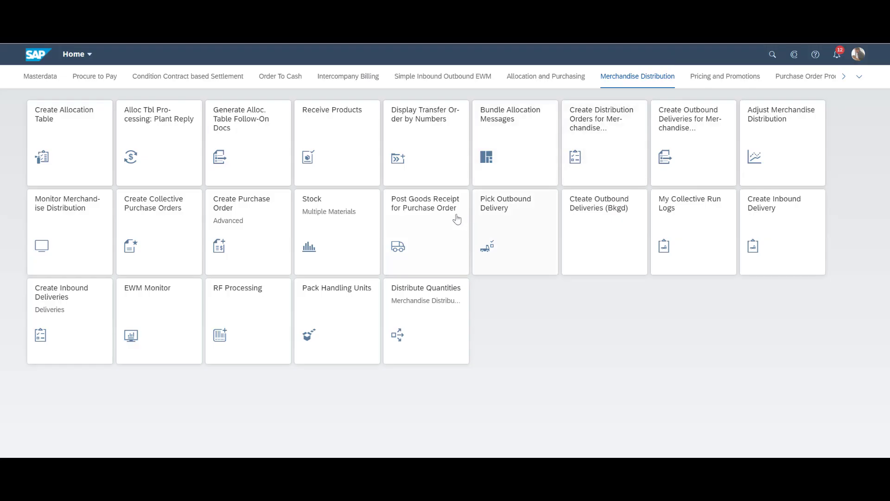
Step: Post goods receipt of 50 MR-MD-CD-ART1 for the pasted collective PO into cross-docking storage
left_click(441, 246)
left_click(404, 81)
key("ctrl+v")
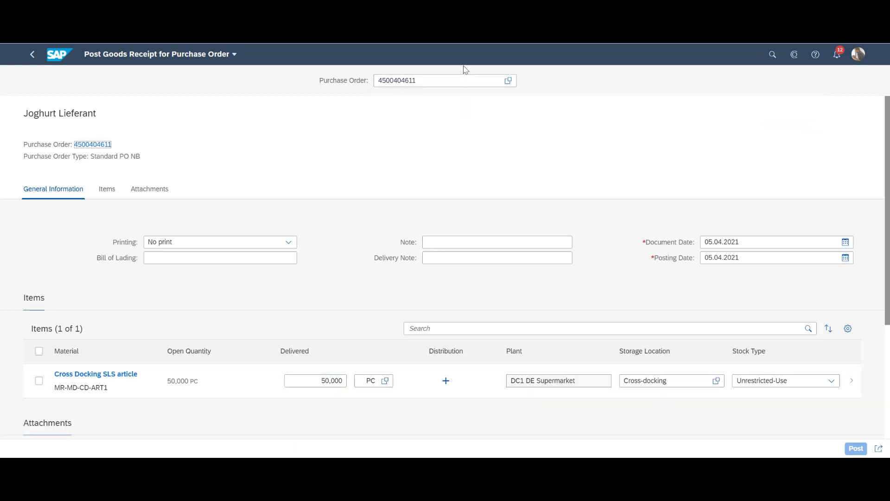
left_click(39, 381)
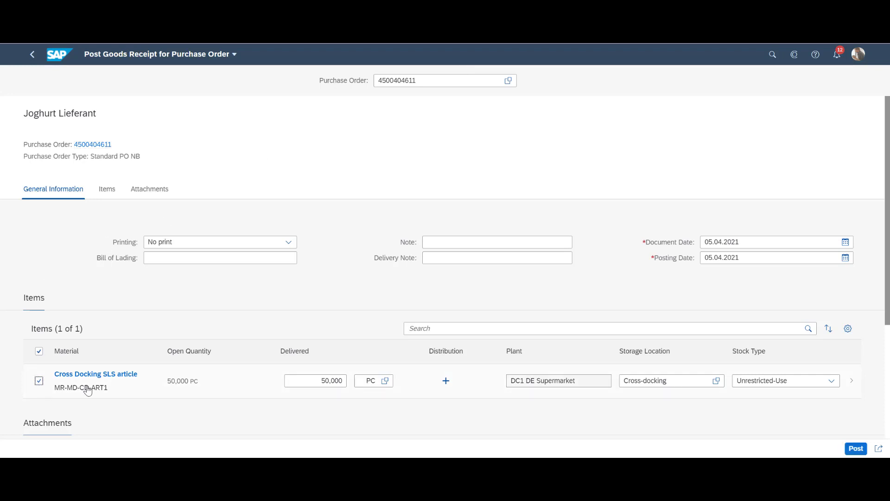
left_click(856, 448)
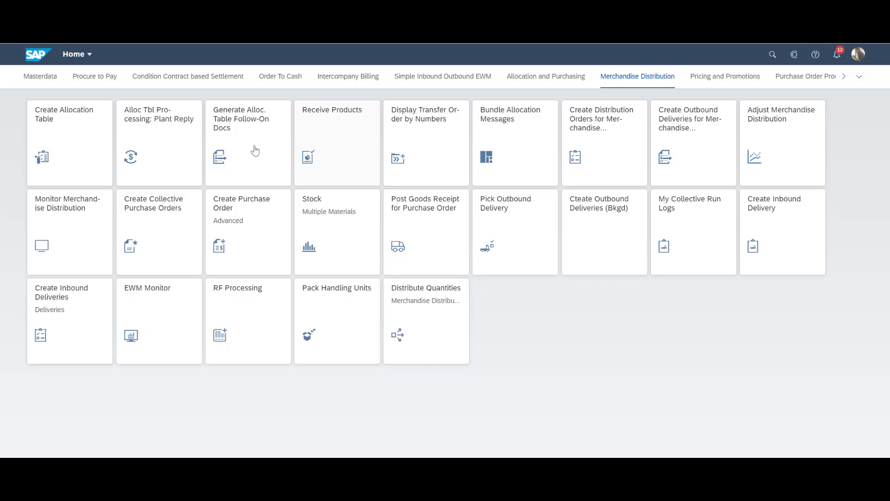
Step: List both distribution items in Monitor Merchandise Distribution, adjust the R112 line, and save
left_click(89, 263)
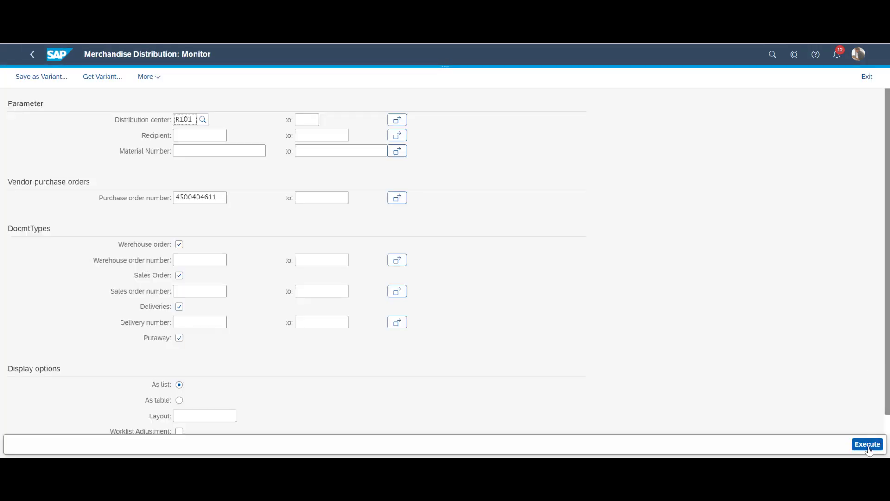
left_click(867, 444)
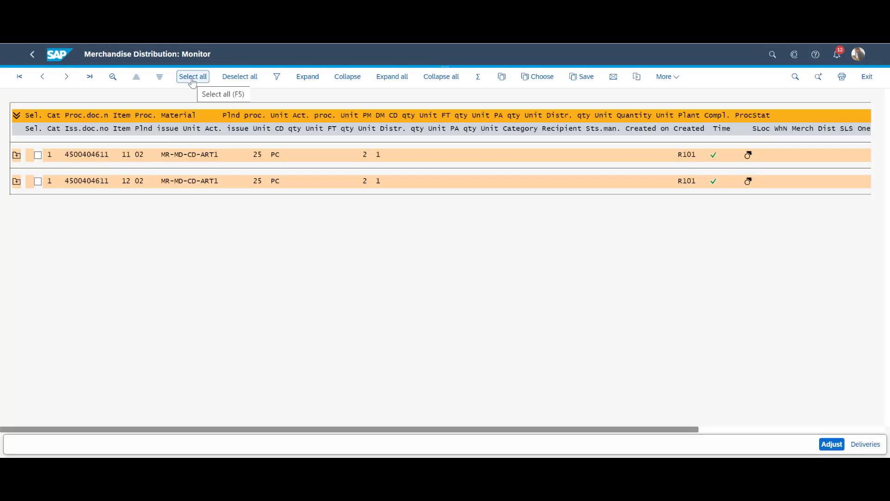
left_click(193, 78)
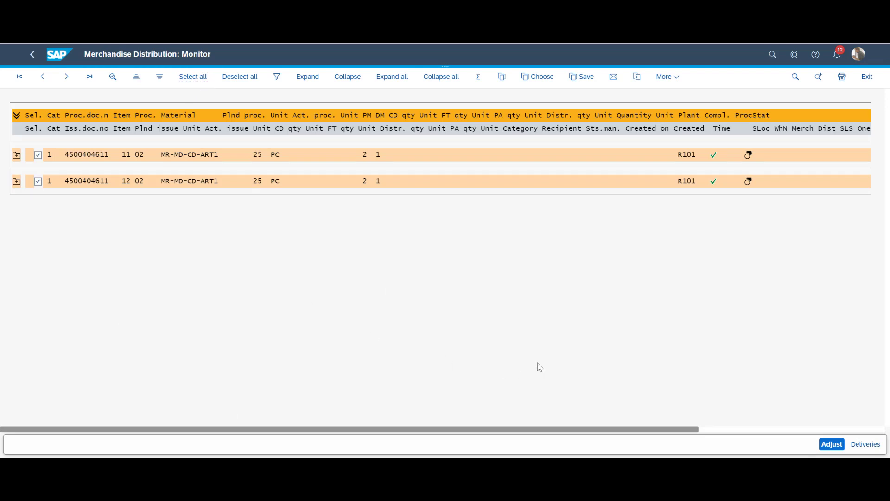
left_click(834, 445)
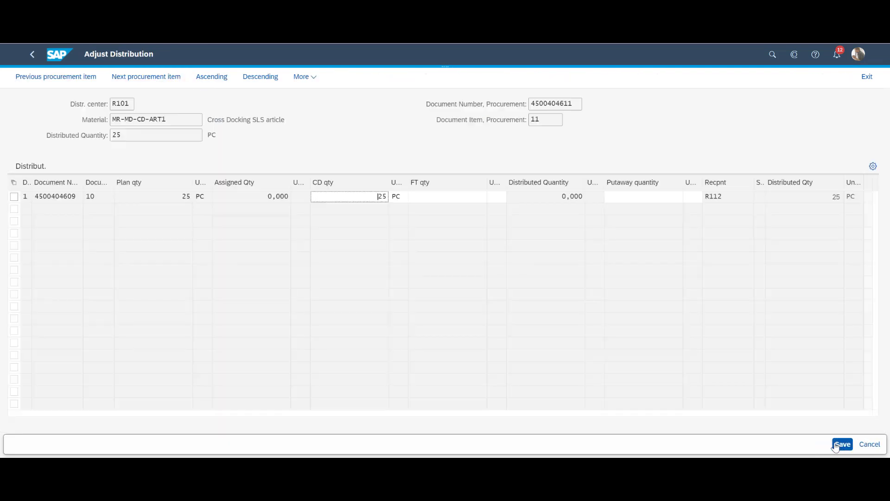
left_click(15, 197)
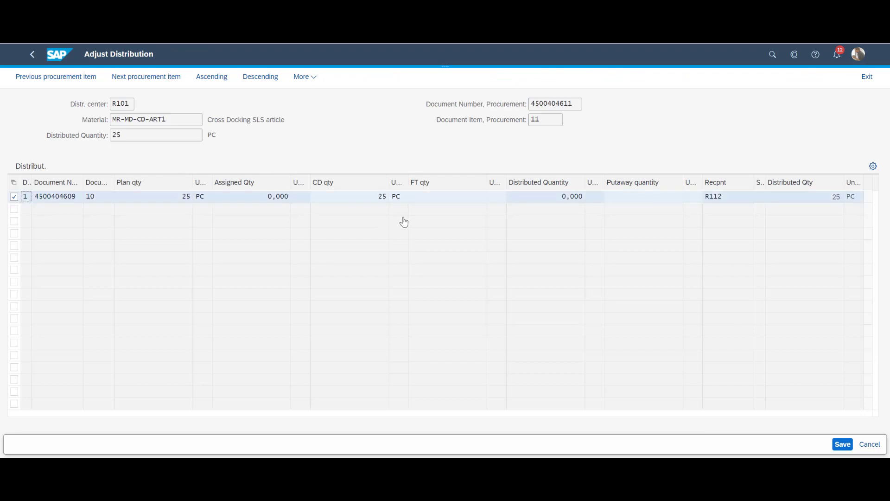
left_click(840, 446)
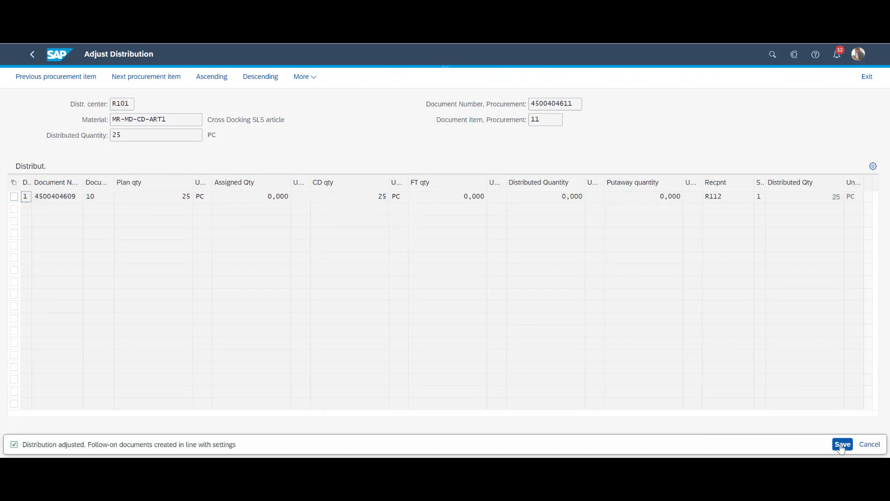
Step: Create outbound deliveries for both items and review the delivery log
left_click(30, 56)
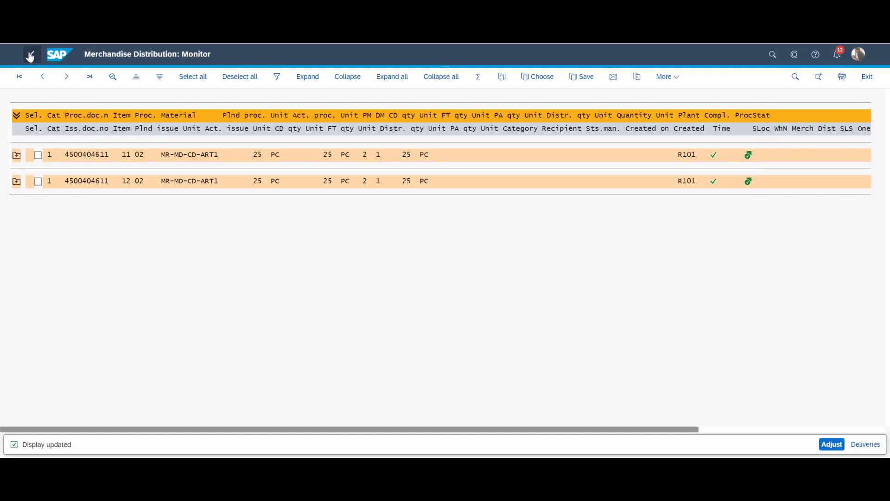
left_click(192, 80)
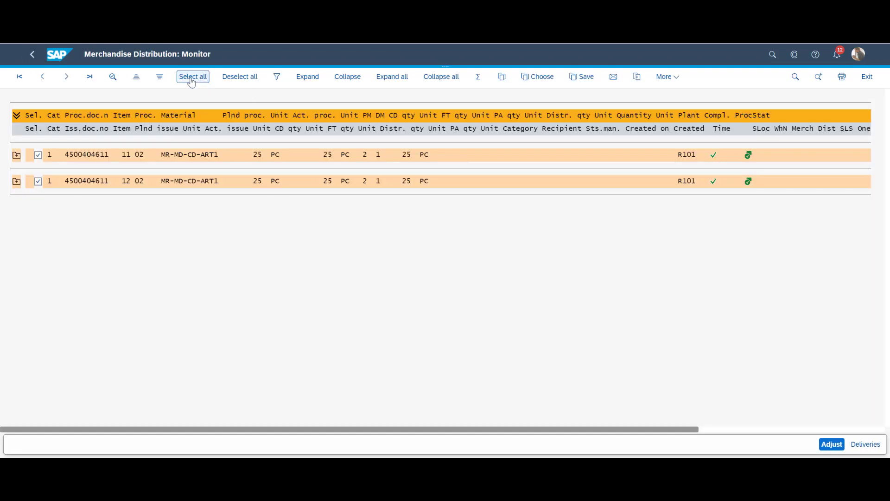
left_click(866, 444)
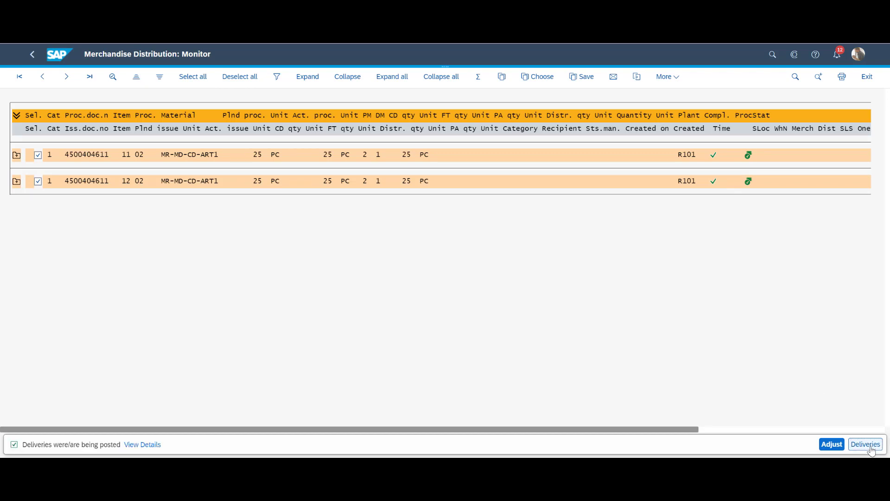
left_click(666, 76)
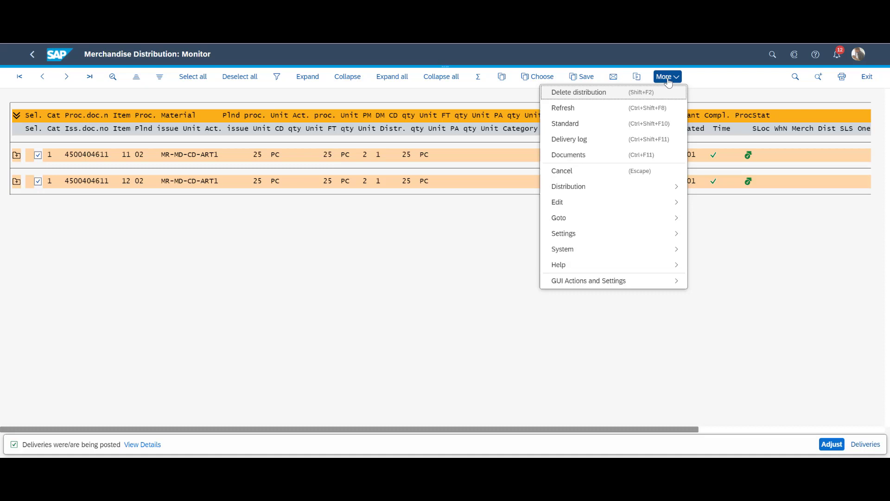
left_click(640, 139)
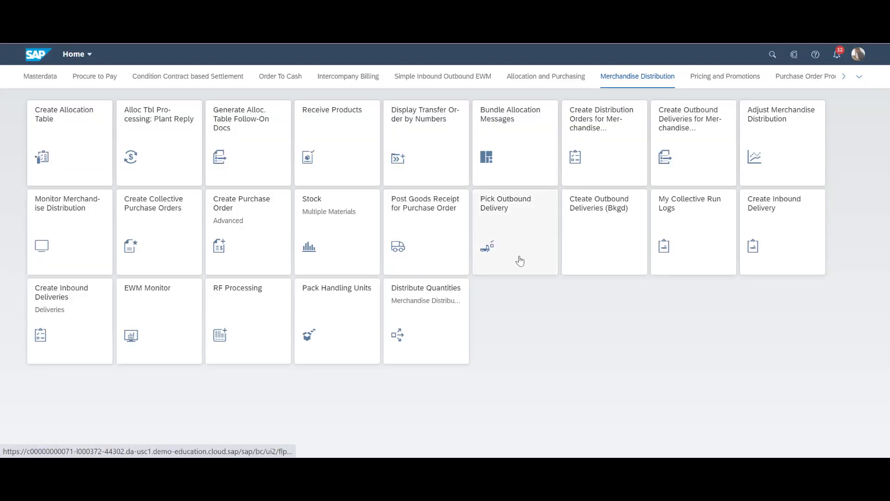
Step: Load delivery 80249711 and set its item to storage location R10F with quantity 25
left_click(519, 258)
left_click(409, 80)
type("80249711")
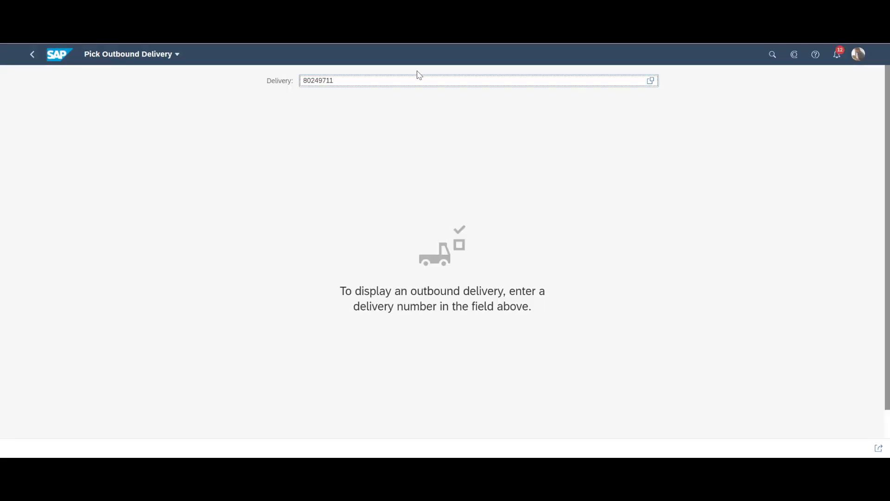
key("Return")
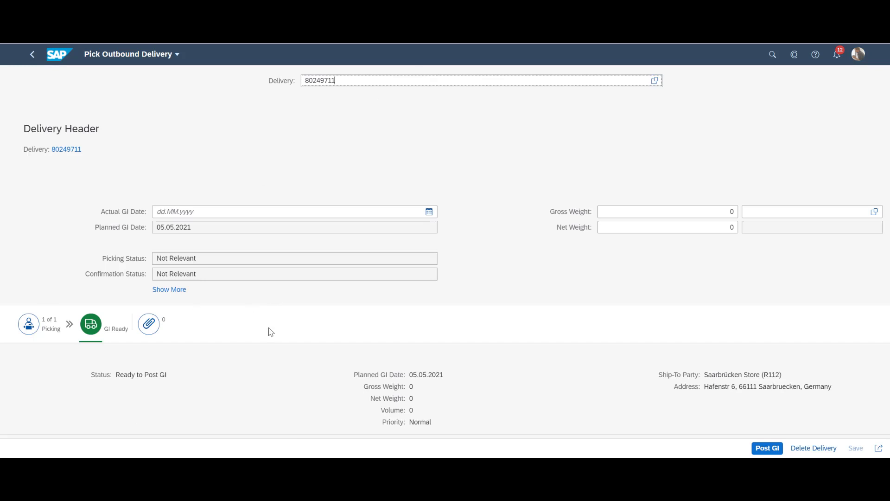
left_click(36, 332)
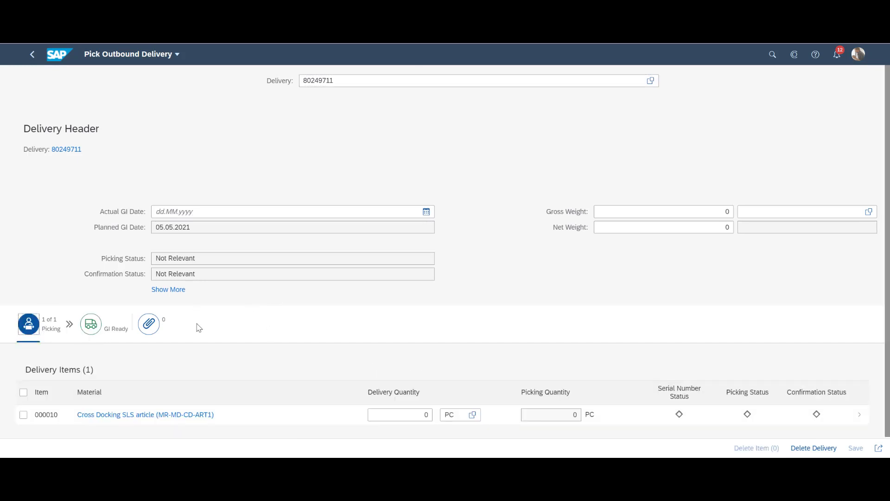
left_click(860, 420)
left_click(866, 271)
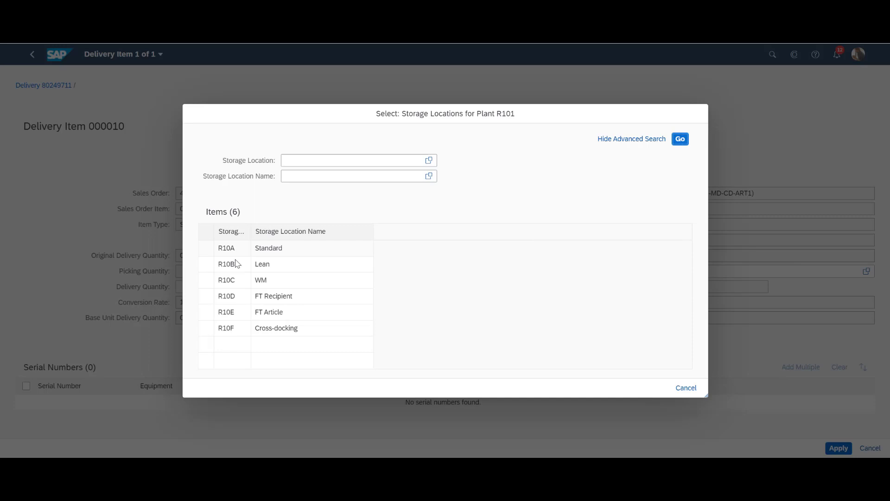
left_click(208, 330)
left_click(255, 285)
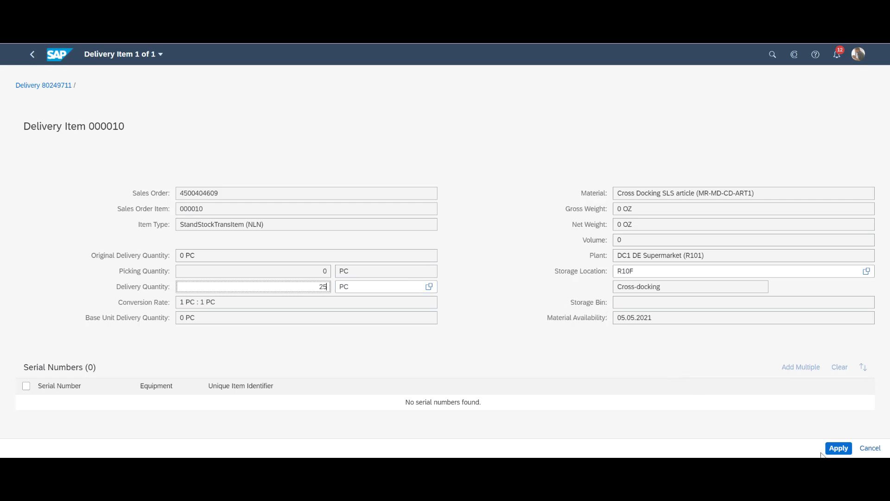
left_click(838, 448)
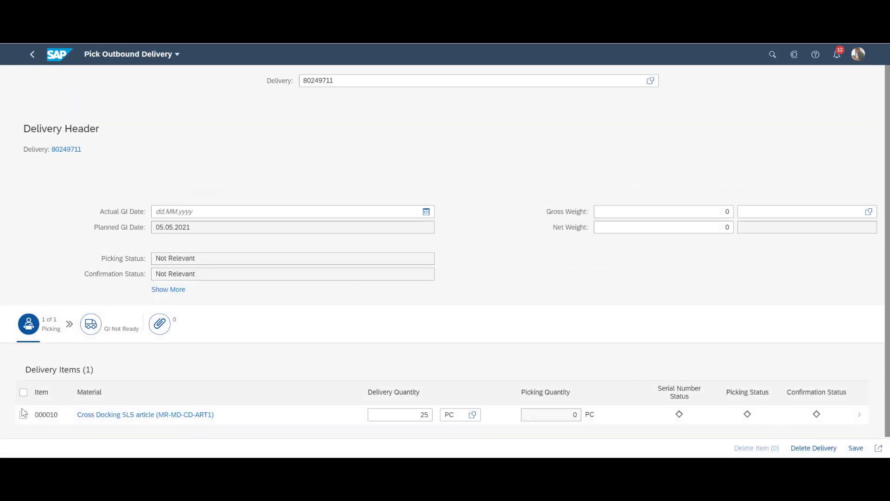
Step: Save delivery 80249711, post its goods issue, then load delivery 80249712
left_click(23, 415)
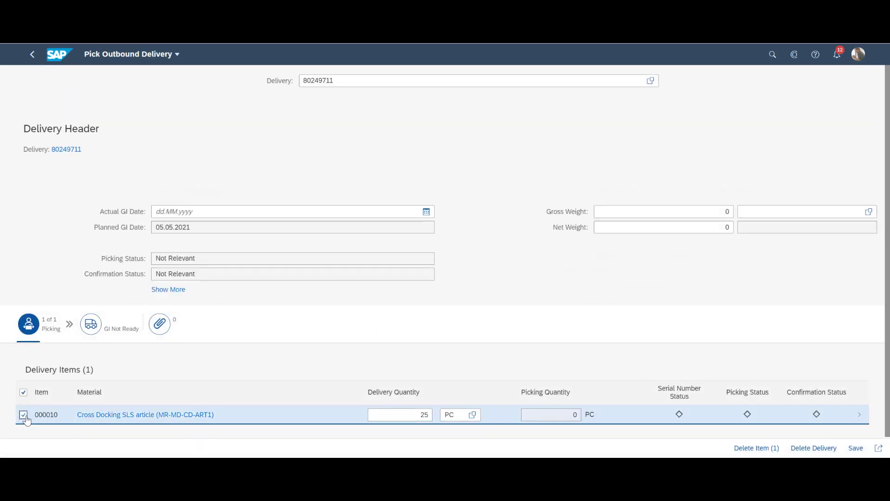
left_click(862, 451)
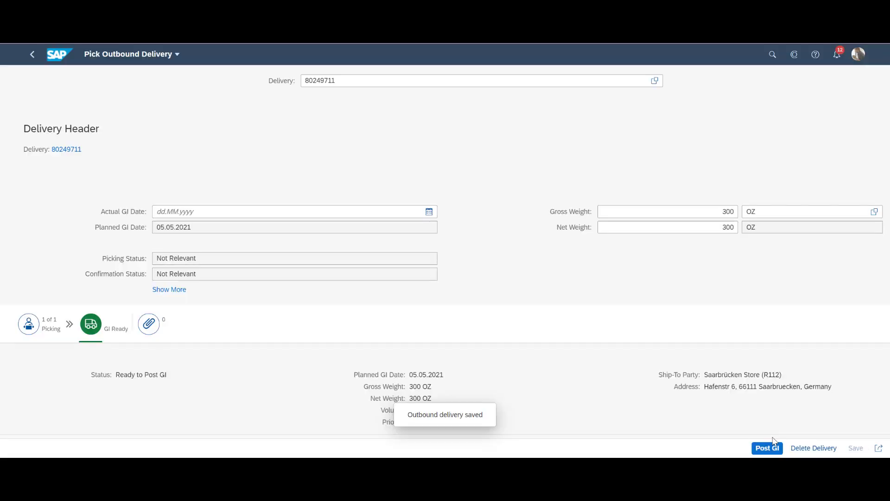
left_click(767, 448)
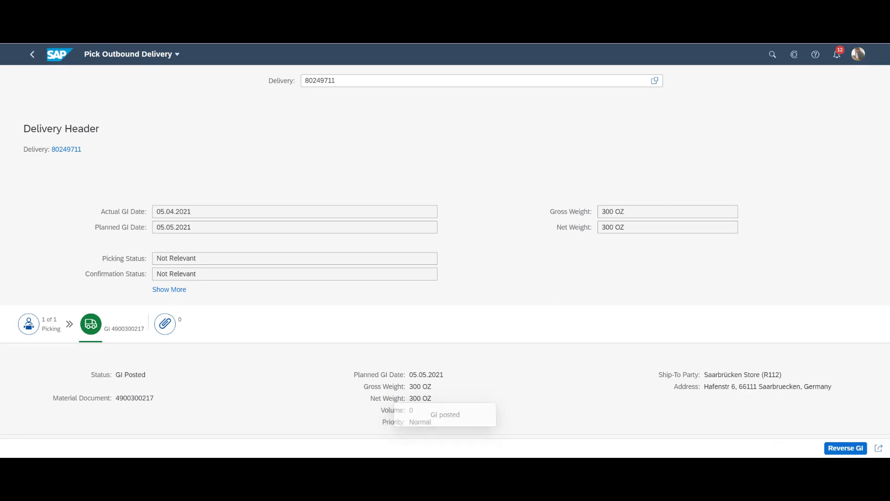
left_click(364, 80)
key("BackSpace")
type("2")
key("Return")
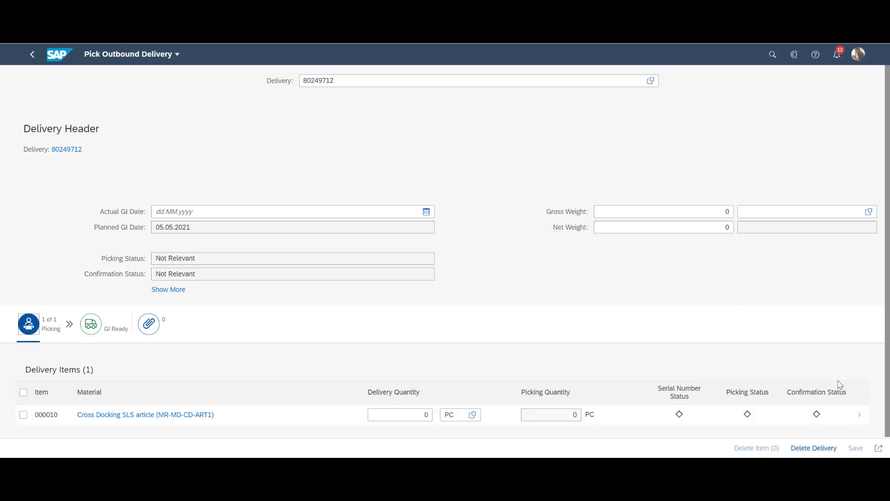
Step: Set item 000010 to storage location R10F with quantity 25, save, and post goods issue
left_click(859, 415)
left_click(867, 271)
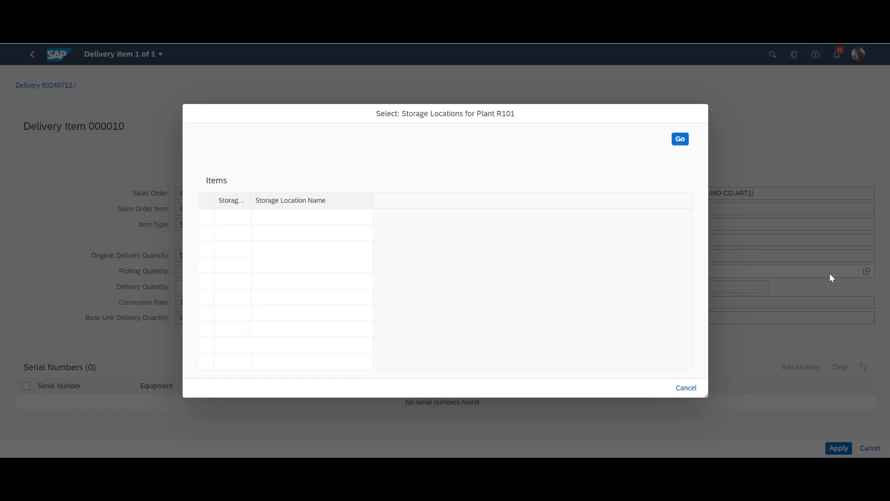
left_click(210, 330)
left_click(311, 287)
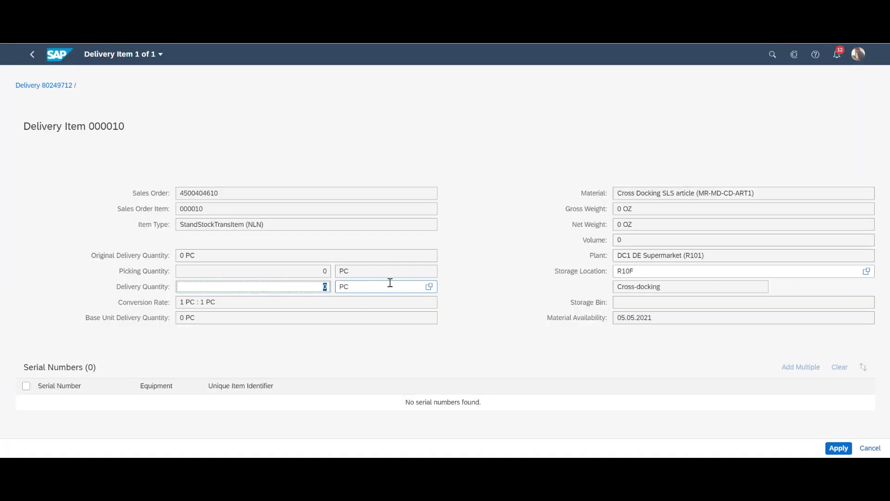
type("25")
key("Tab")
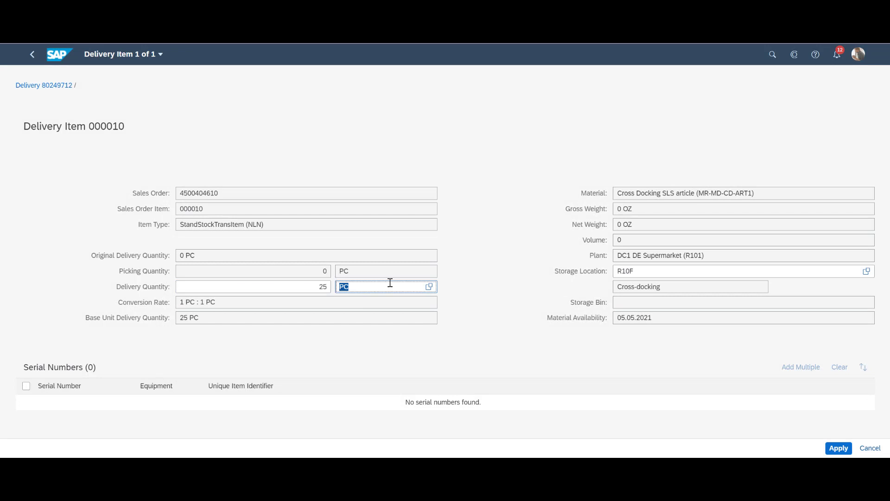
left_click(838, 448)
left_click(23, 414)
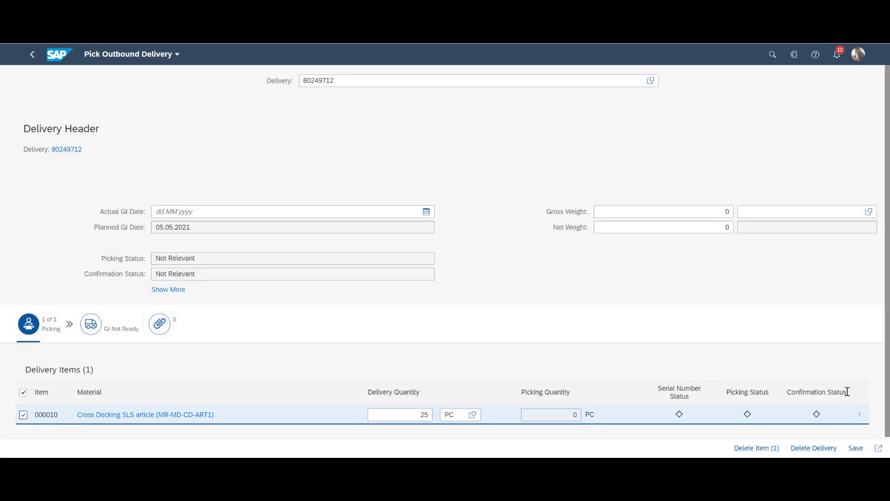
left_click(855, 448)
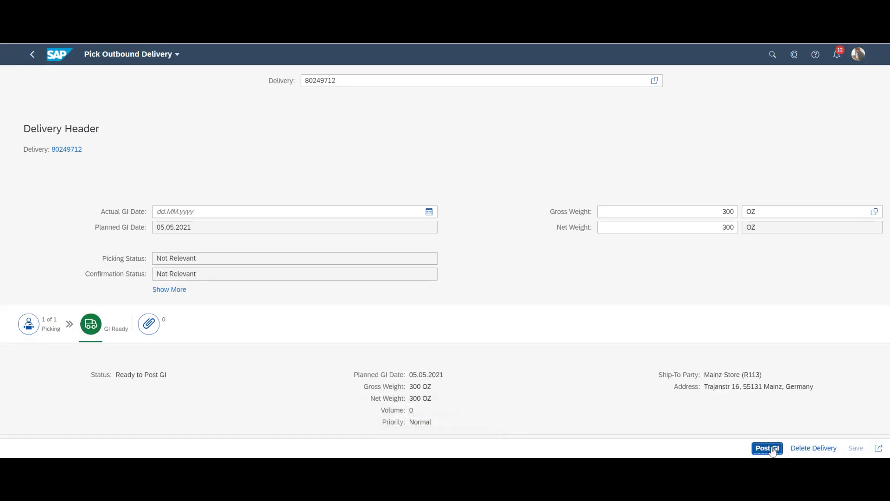
left_click(771, 448)
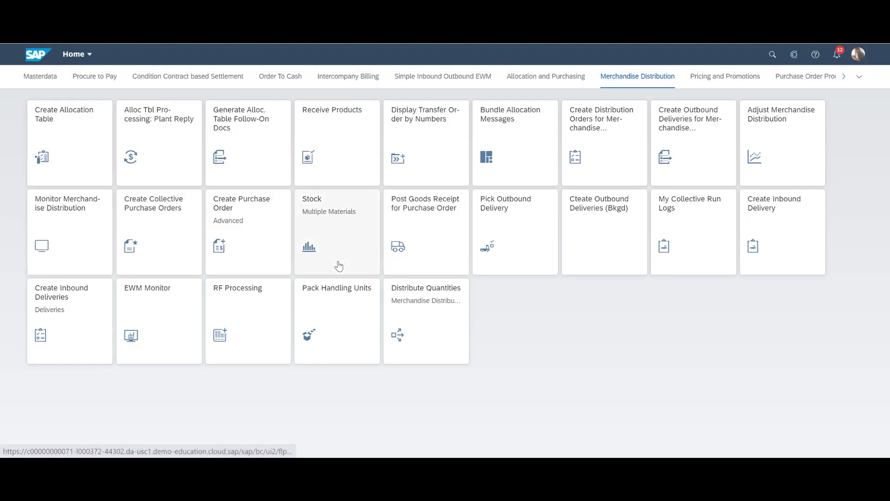
Step: Show MR-MD-CD-ART1 stock for plants R112 and R113 in Stock - Multiple Materials
left_click(338, 265)
left_click(103, 121)
type("MR-MD-CD-ART1")
left_click(190, 121)
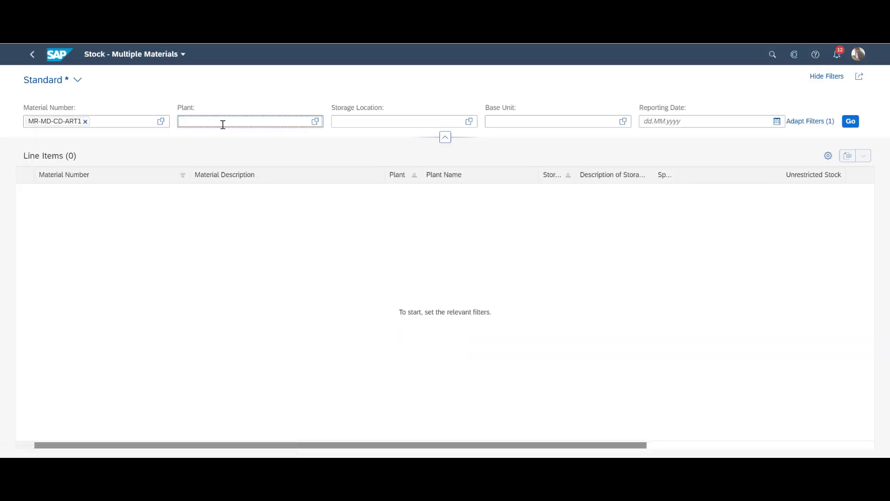
type("R112")
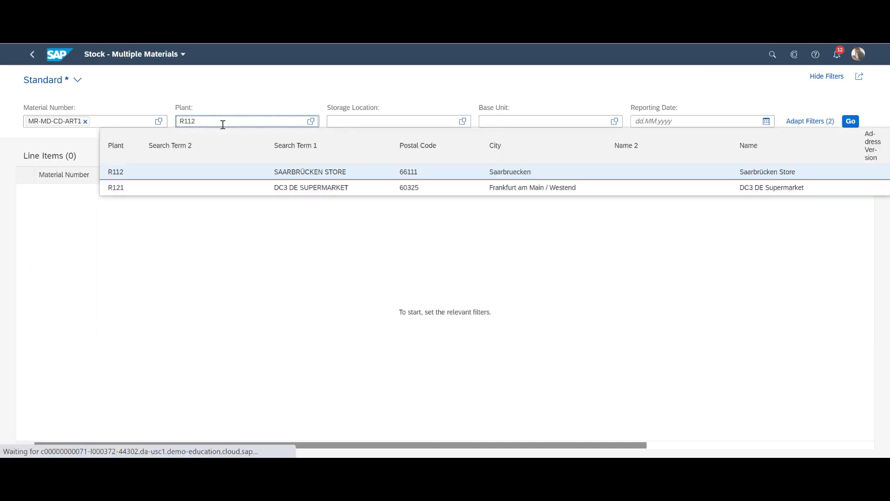
key("Return")
type("R113")
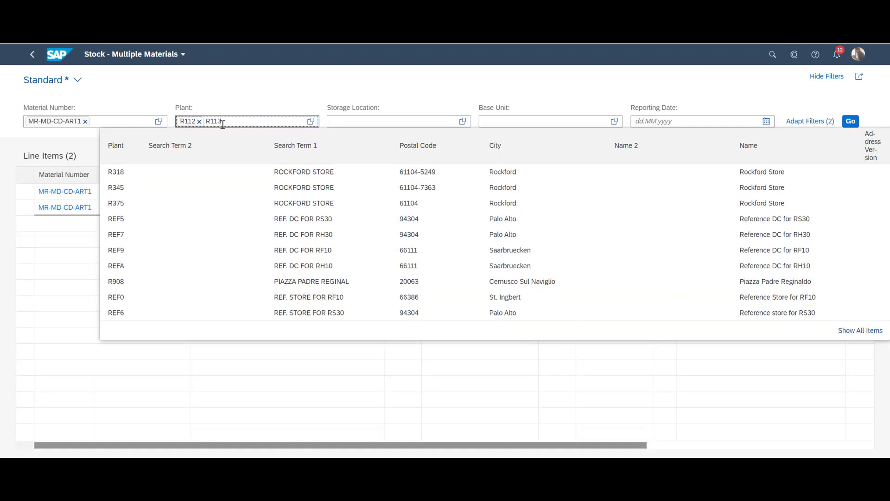
key("Return")
left_click(850, 121)
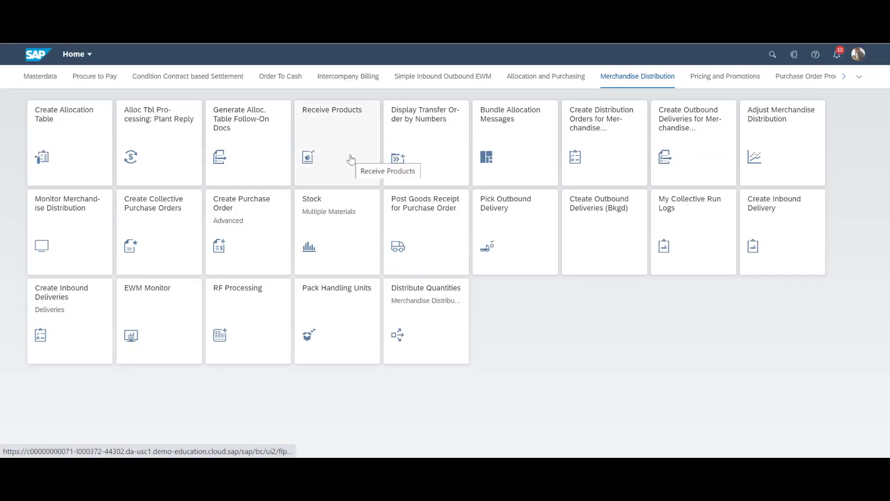
Step: Open Receive Products and select store R112 Saarbrücken
left_click(350, 159)
left_click(859, 54)
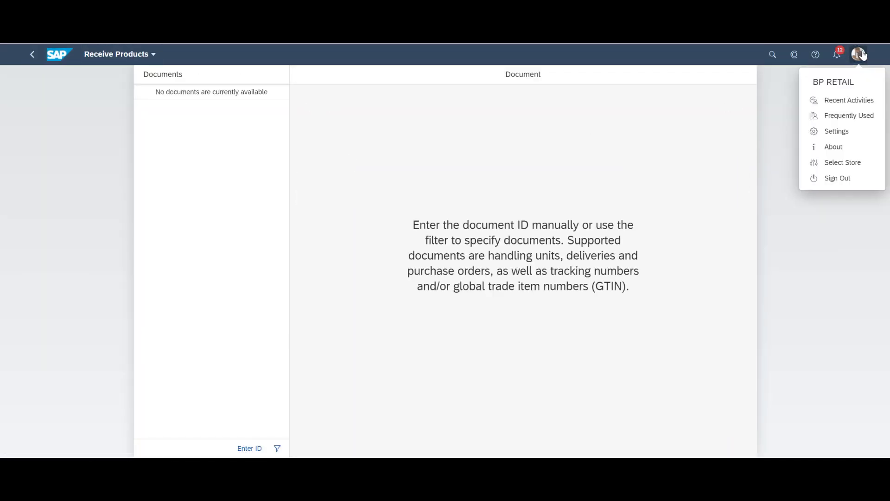
left_click(844, 163)
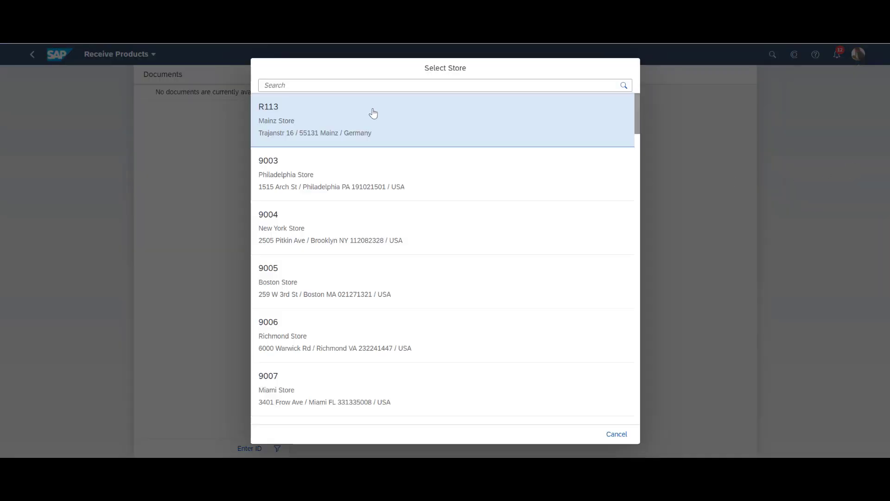
left_click(321, 84)
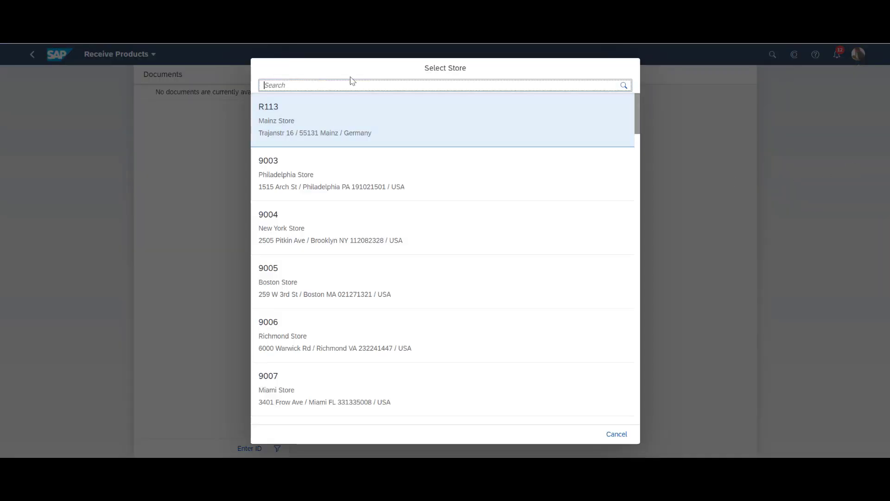
type("R112")
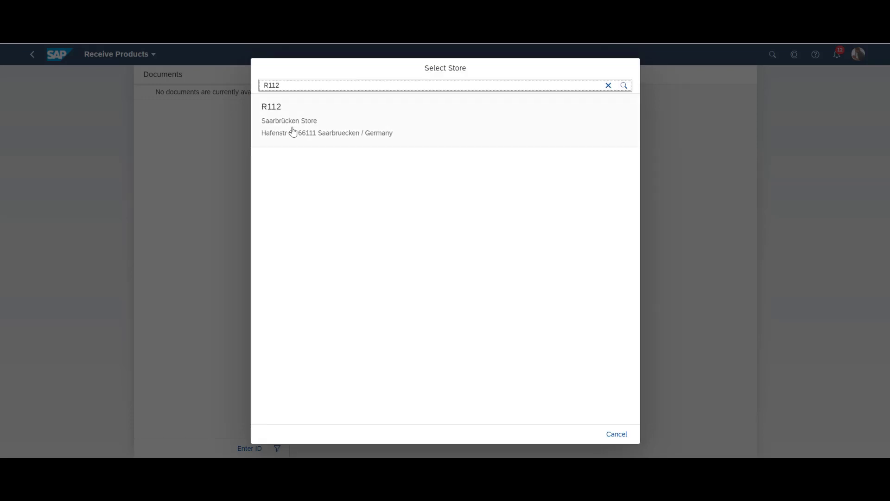
left_click(295, 131)
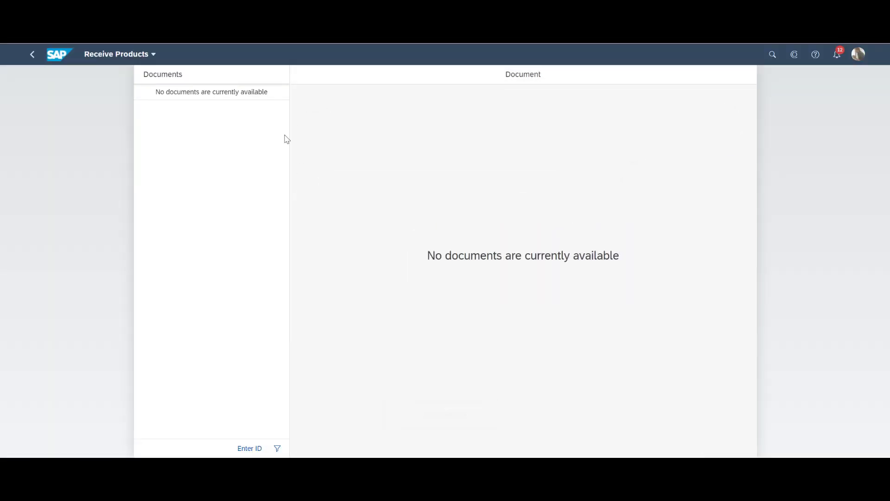
Step: Receive 25 pieces on delivery 3019972 and post the receipt
left_click(251, 449)
type("3019972")
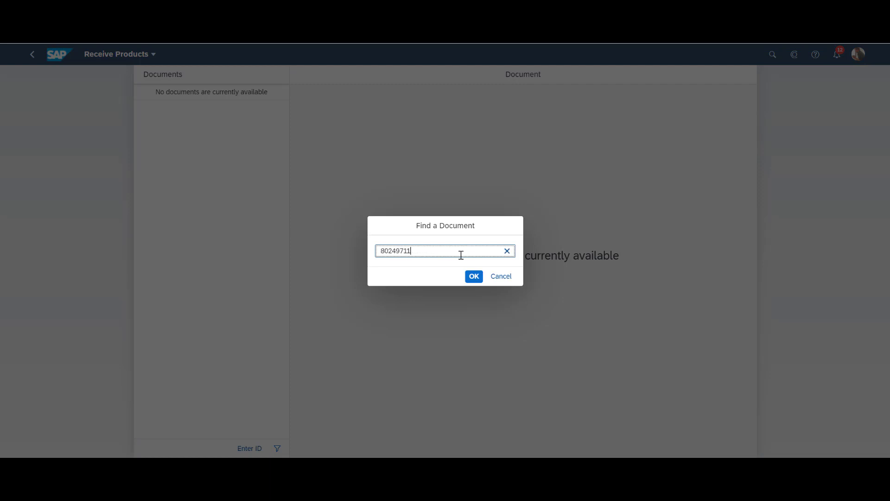
left_click(473, 277)
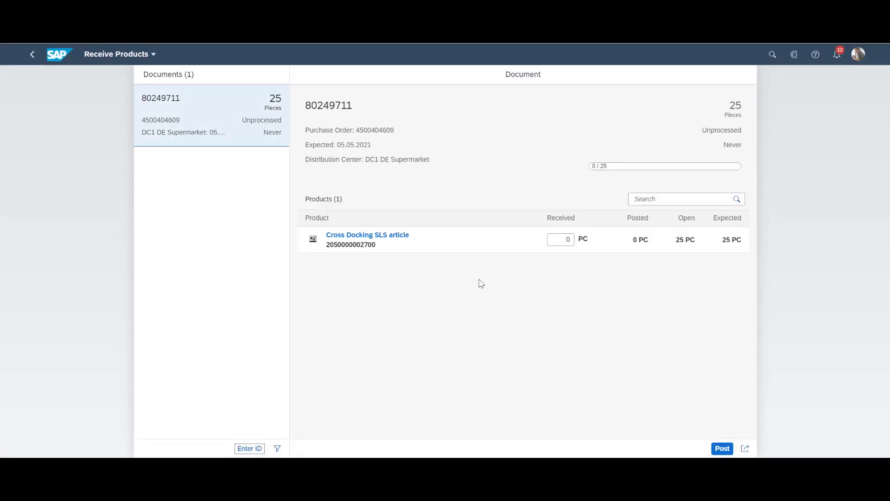
left_click(562, 240)
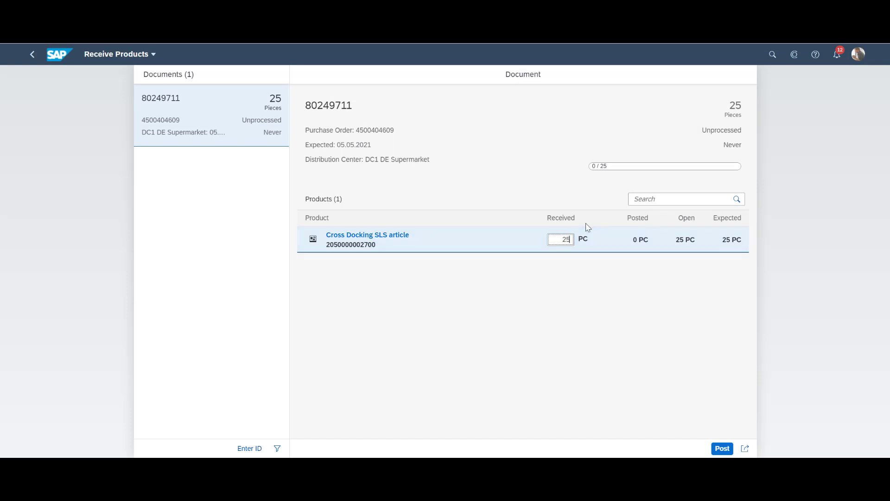
left_click(723, 449)
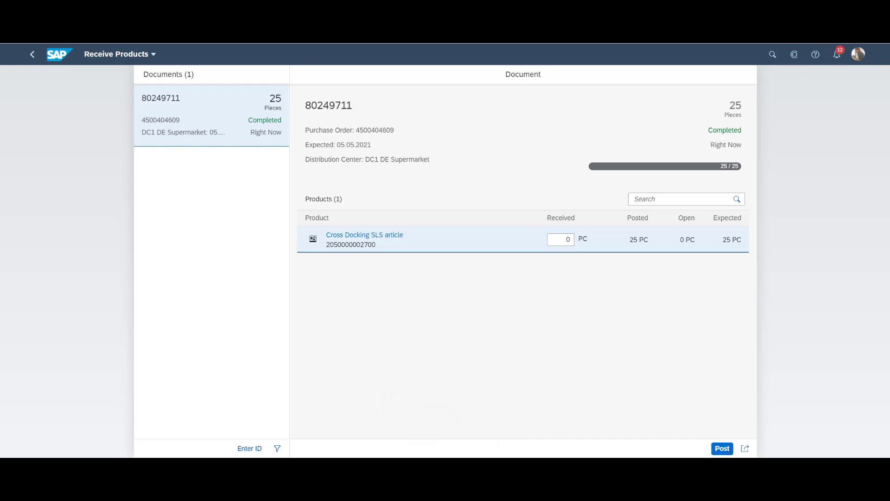
left_click(858, 53)
Step: Switch the receiving store to R113 Mainz
left_click(854, 161)
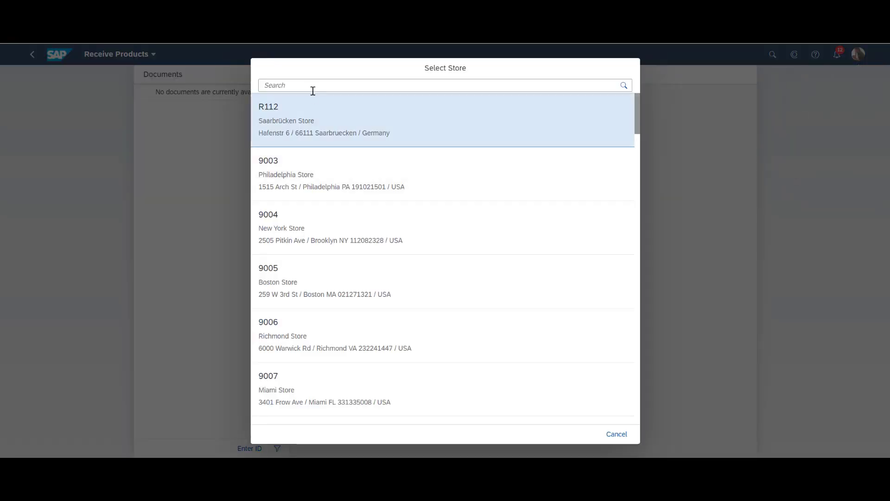
left_click(304, 85)
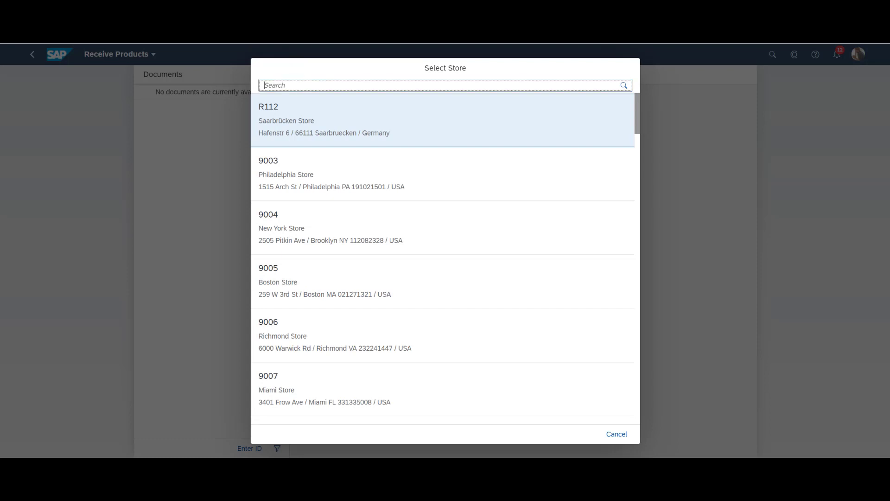
type("R113")
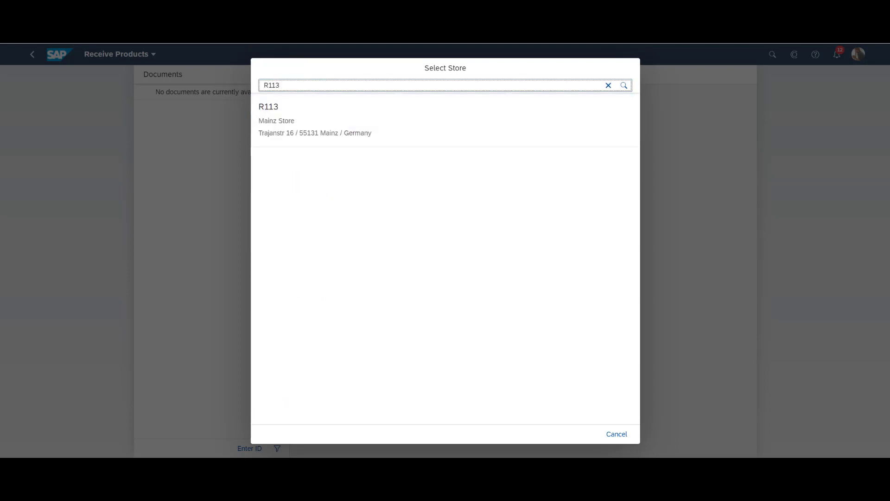
left_click(448, 132)
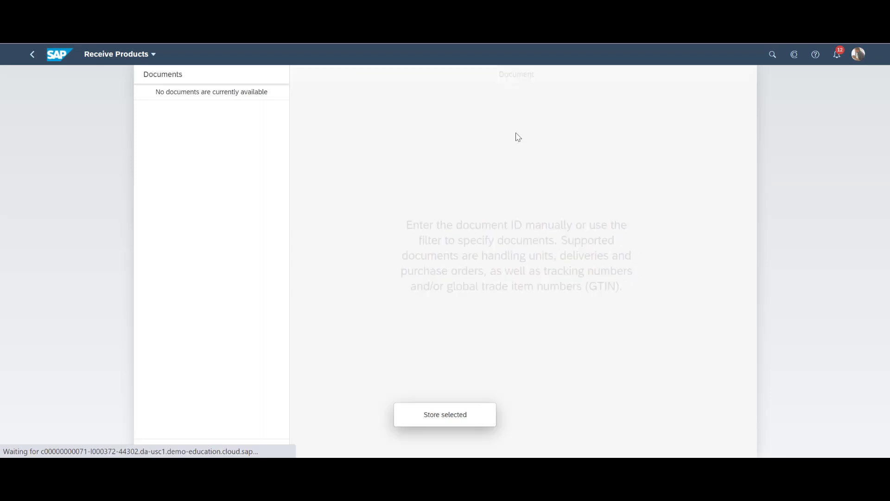
Step: Receive 25 pieces on the pasted second delivery ID and post the receipt
left_click(250, 448)
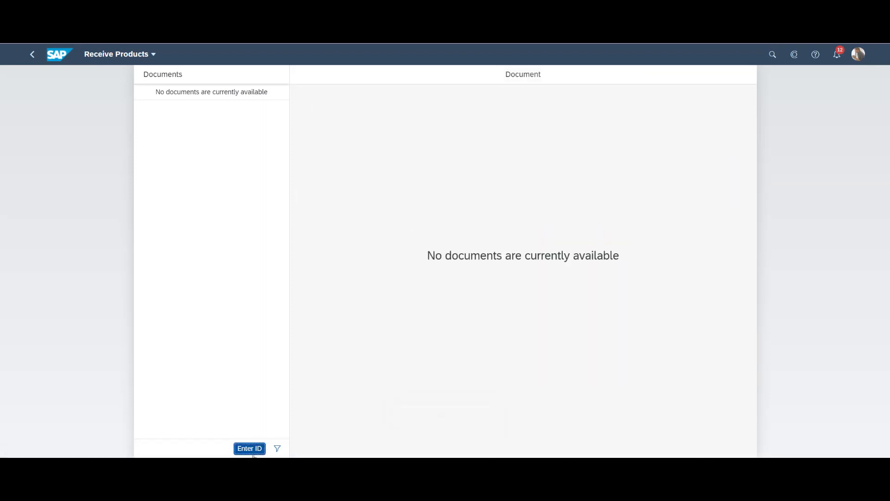
type("80249712")
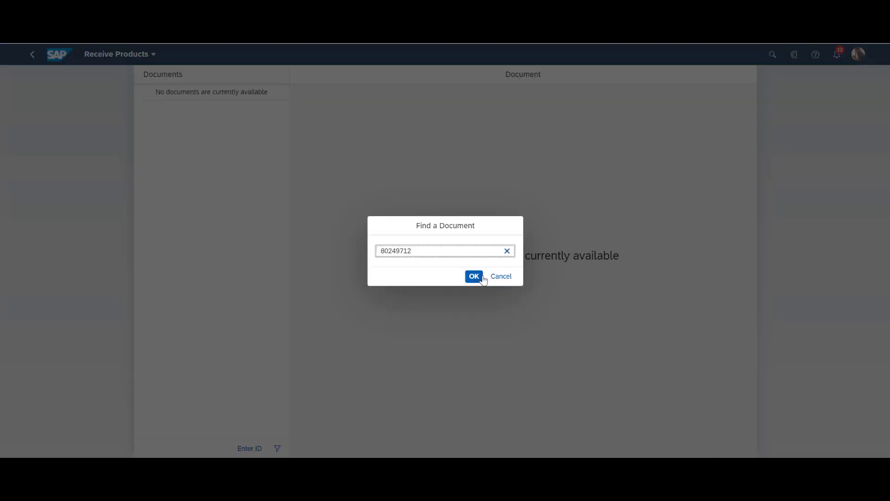
left_click(481, 277)
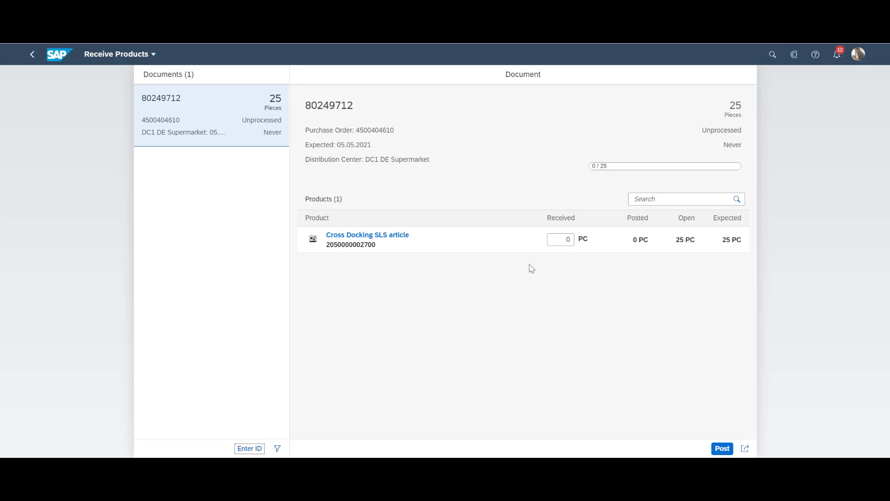
left_click(564, 241)
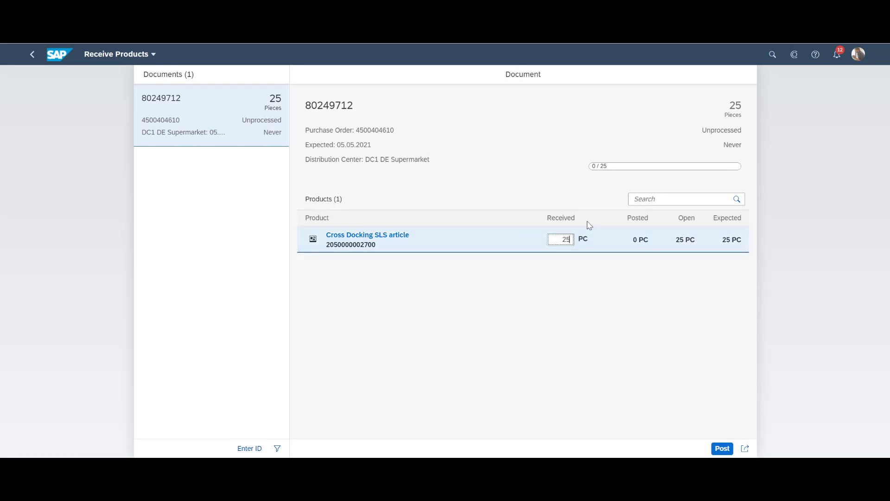
type("25")
key("Return")
left_click(731, 448)
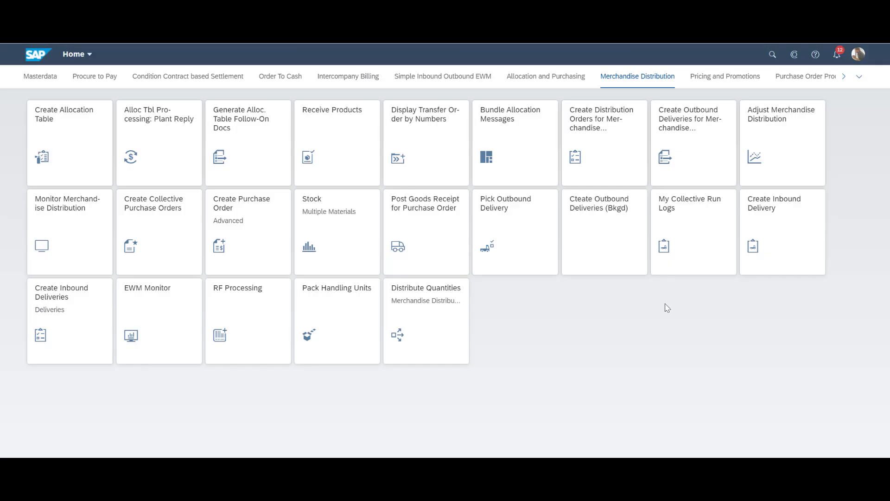
Step: Filter Stock - Multiple Materials by plants R112 and R113 to list MR-MD-CD-ART1 stock
left_click(364, 241)
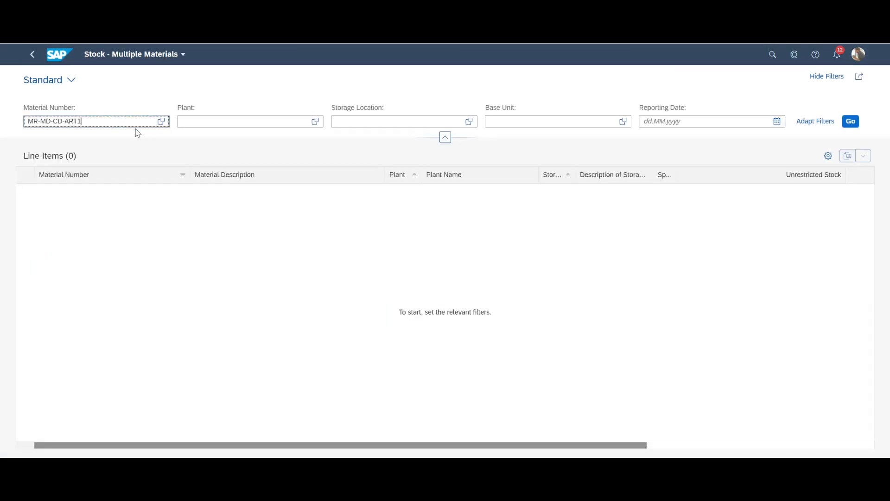
key("Tab")
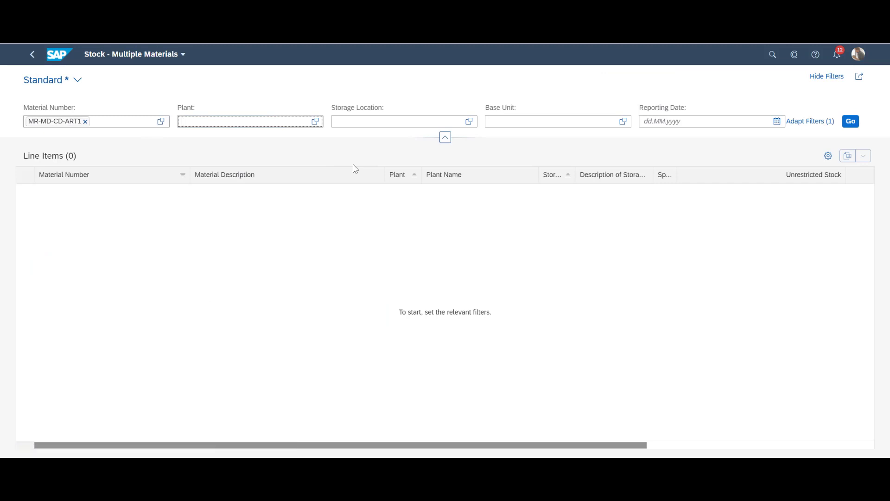
type("R112")
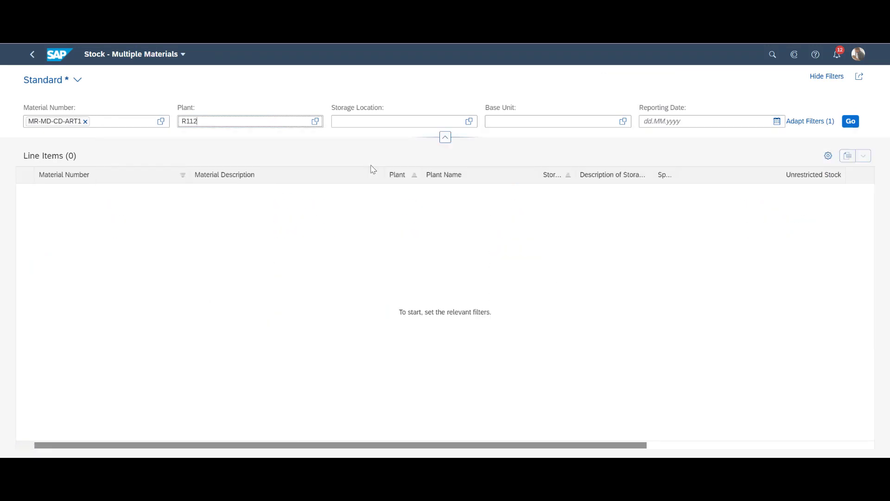
key("Return")
type("R")
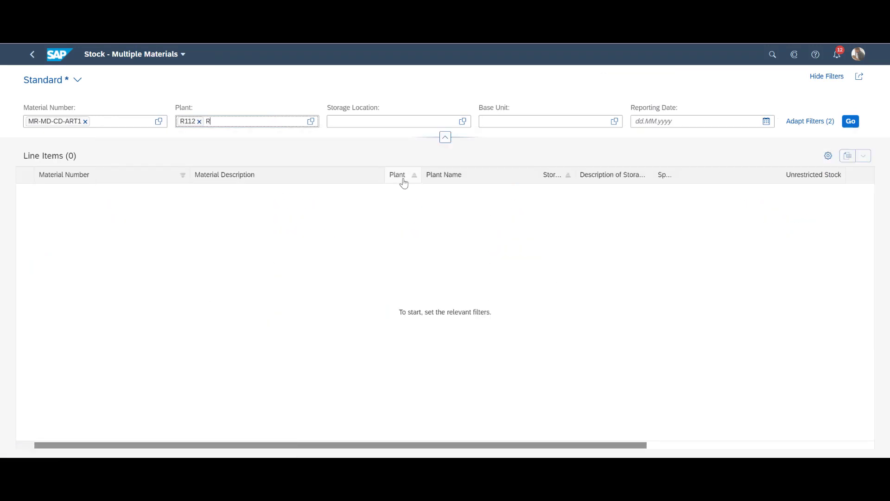
type("113")
key("Return")
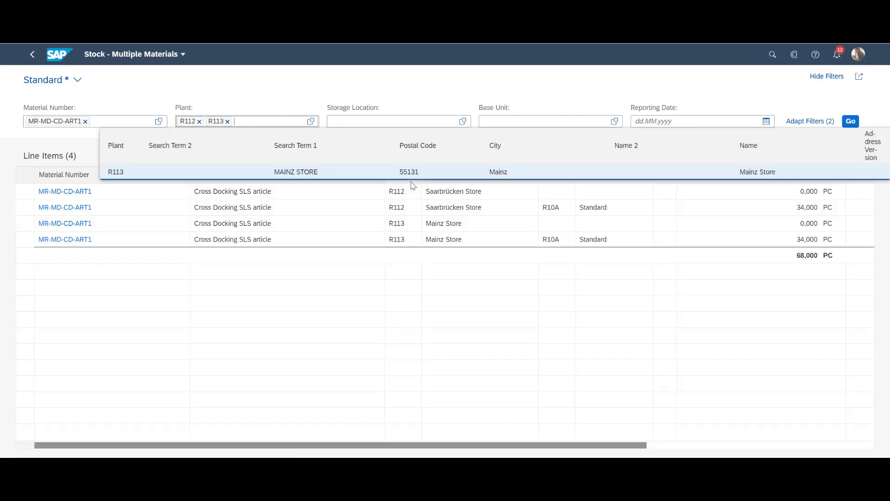
left_click(857, 124)
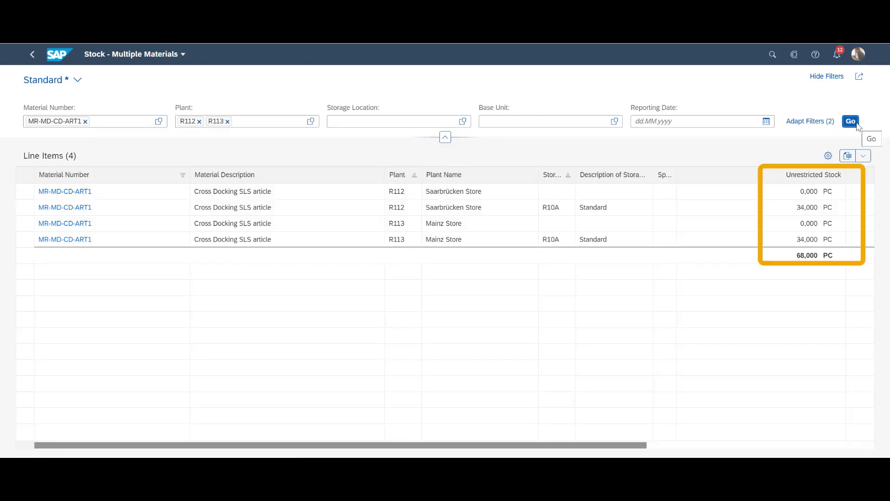